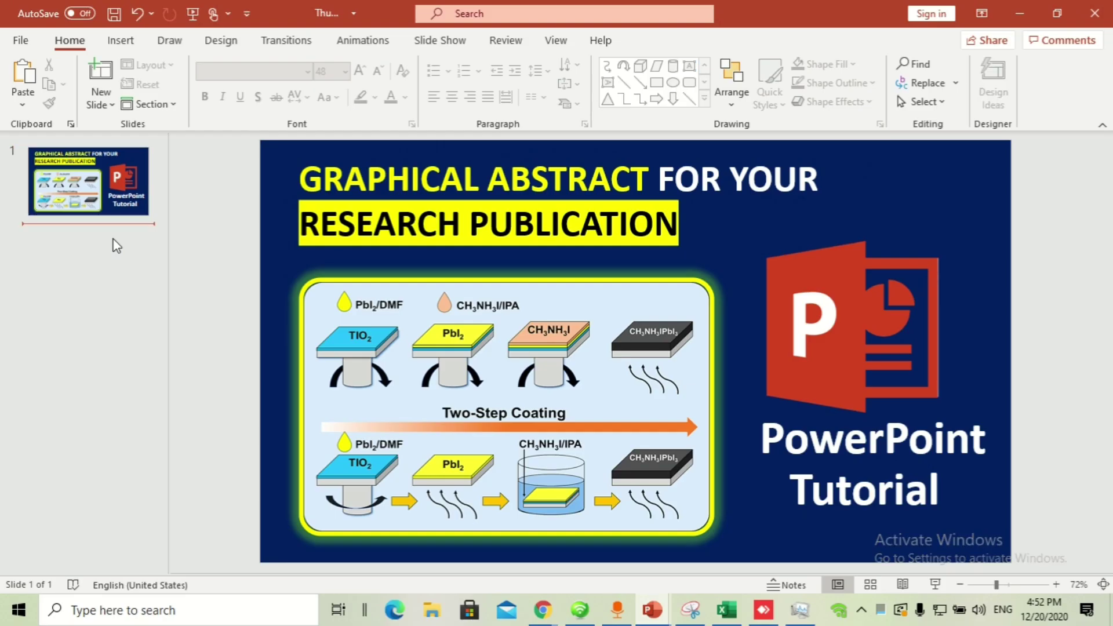
Create a new presentation, delete its title and subtitle placeholders, and close Design Ideas.
{"action": "key", "text": "ctrl+n"}
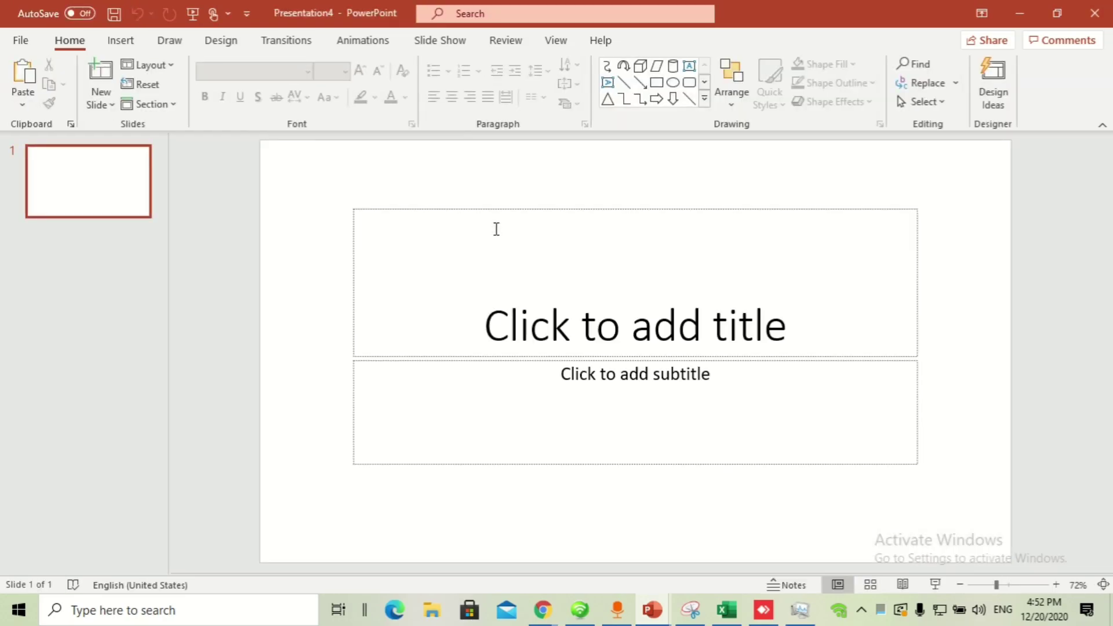
{"action": "key", "text": "ctrl+a"}
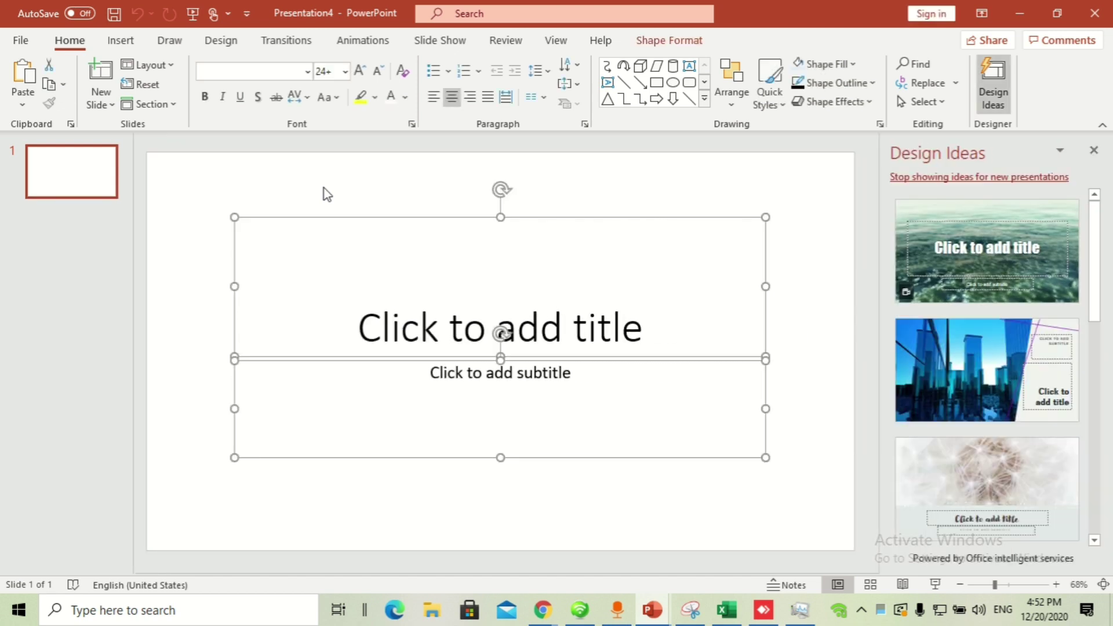
{"action": "key", "text": "Delete"}
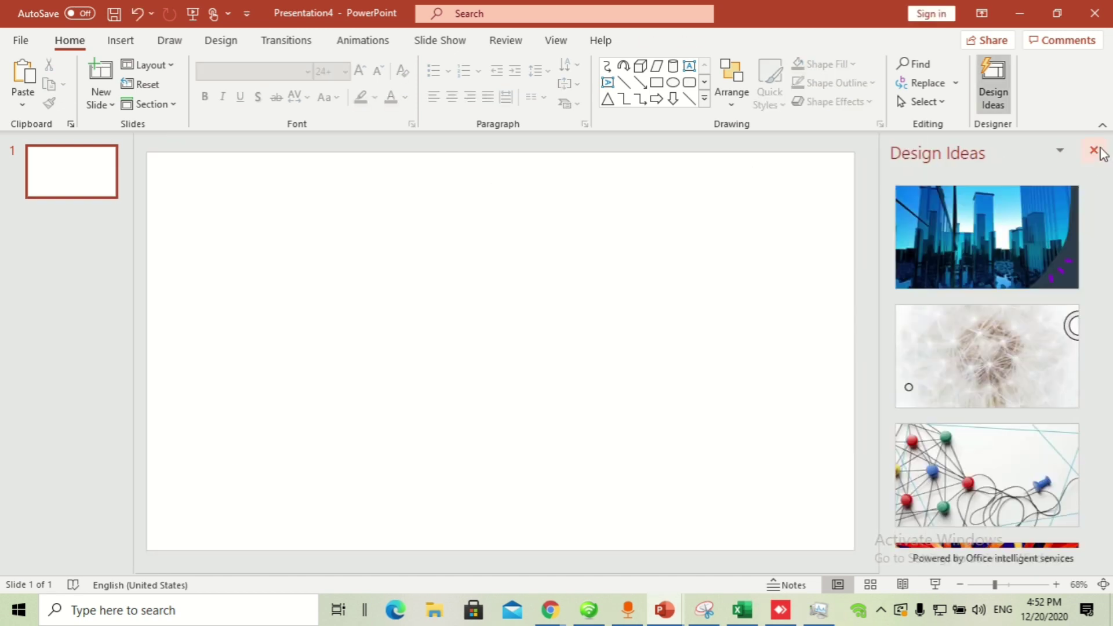
{"action": "left_click", "coordinate": [1094, 151]}
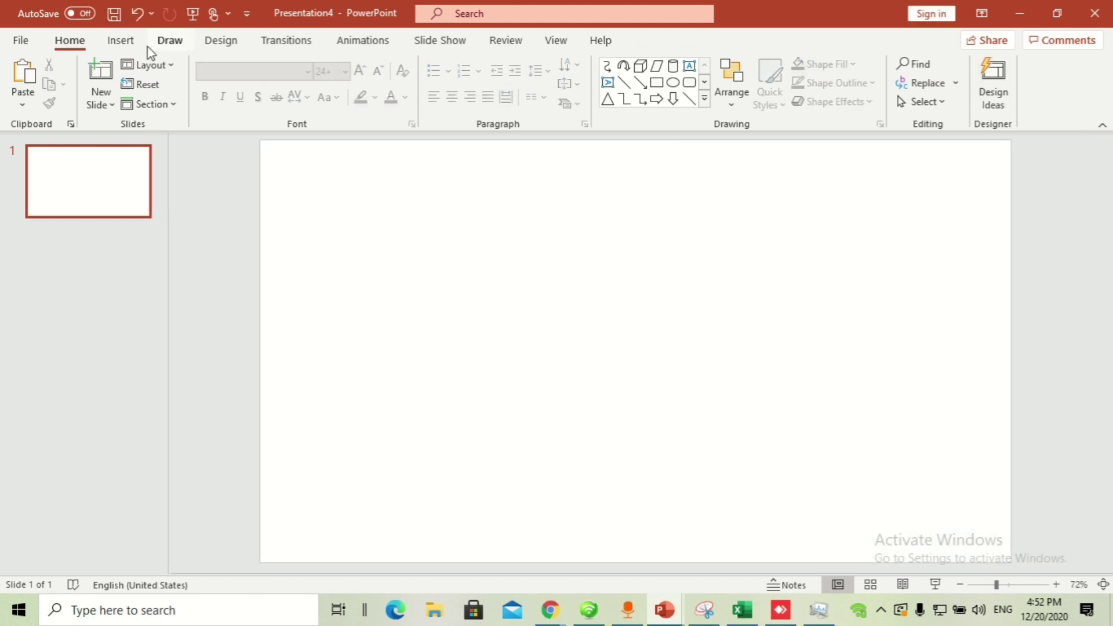
{"action": "left_click", "coordinate": [120, 40]}
Draw a cube shape on the left side of the slide.
{"action": "left_click", "coordinate": [262, 81]}
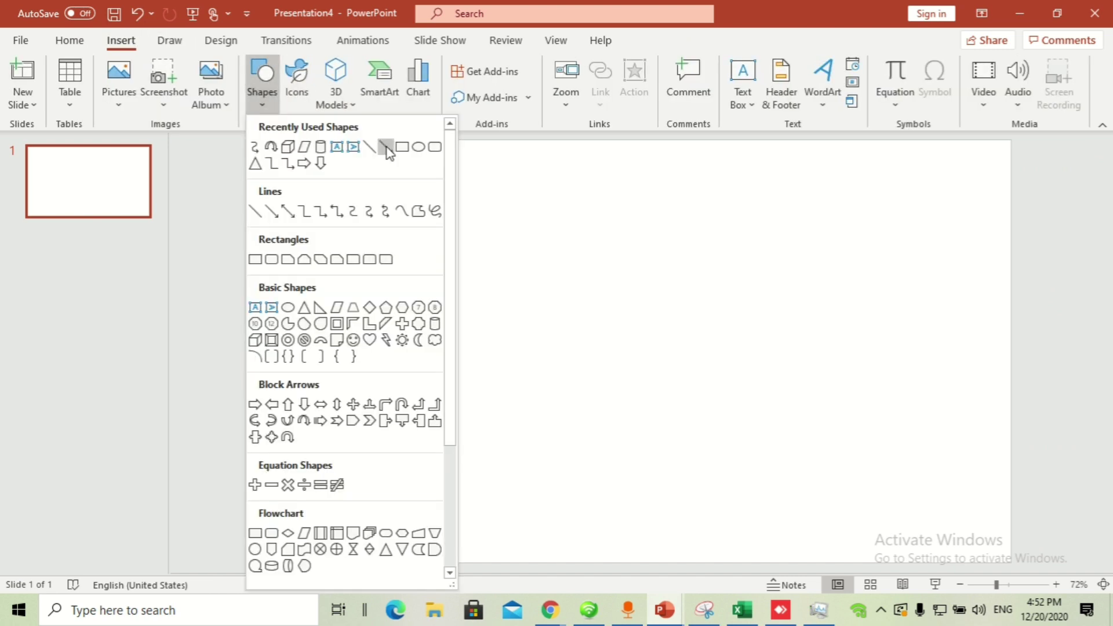
{"action": "left_click", "coordinate": [287, 147]}
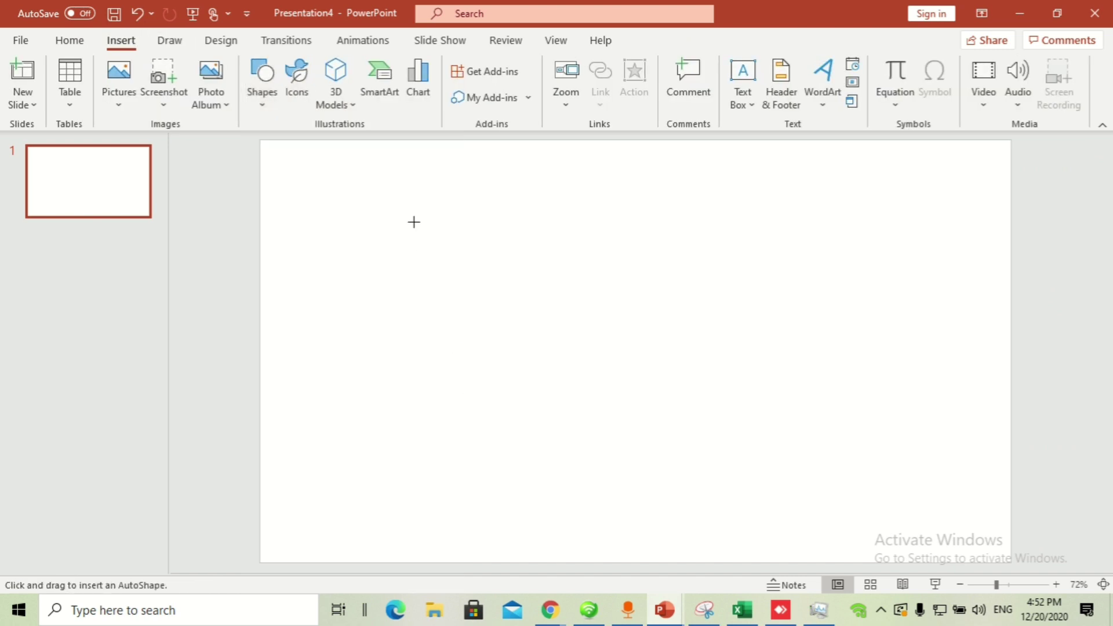
{"action": "mouse_move", "coordinate": [352, 271]}
{"action": "left_mouse_down"}
{"action": "mouse_move", "coordinate": [442, 323]}
{"action": "mouse_move", "coordinate": [437, 368]}
{"action": "mouse_move", "coordinate": [441, 351]}
{"action": "left_mouse_up"}
{"action": "left_click", "coordinate": [595, 298]}
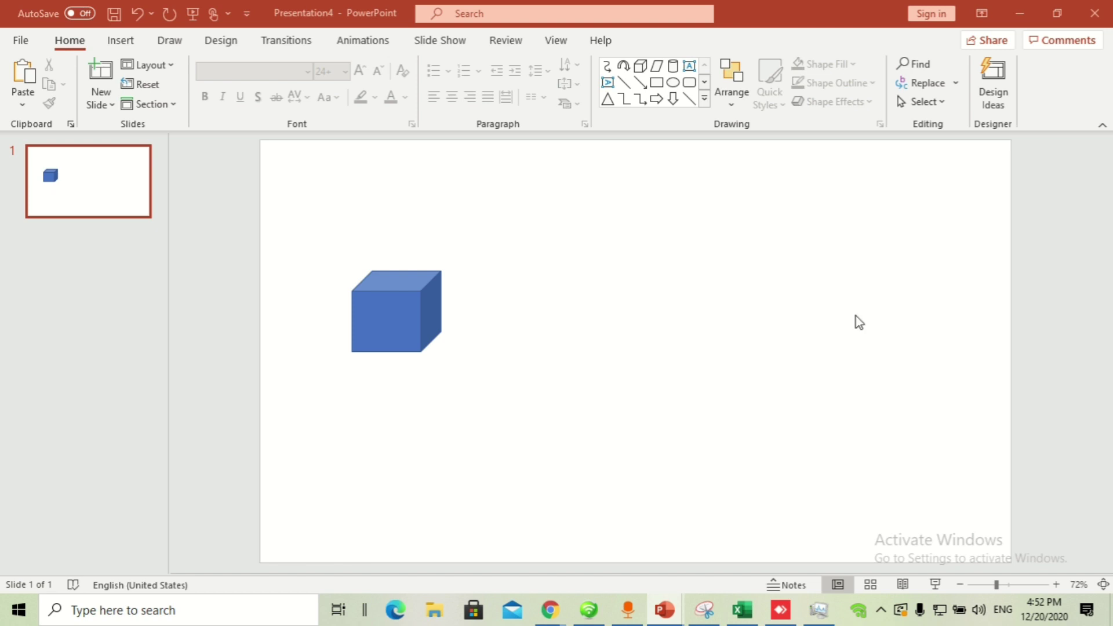
Paste the Two-Step Coating reference as a picture, shrink it, and close Design Ideas.
{"action": "right_click", "coordinate": [601, 226]}
{"action": "left_click", "coordinate": [667, 259]}
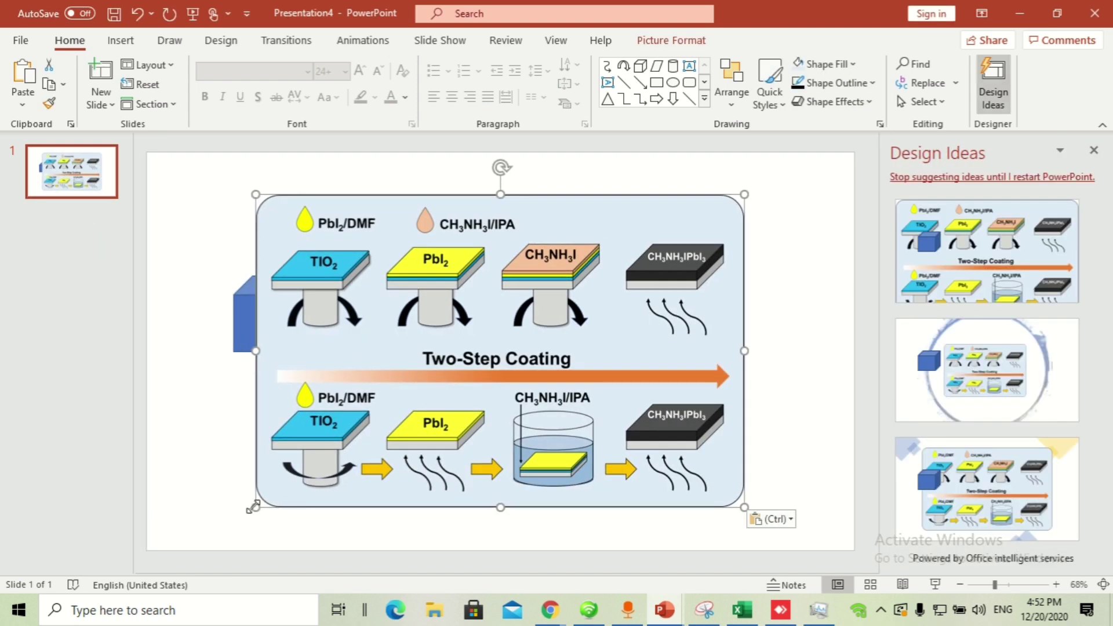
{"action": "left_click_drag", "start_coordinate": [252, 508], "coordinate": [457, 379]}
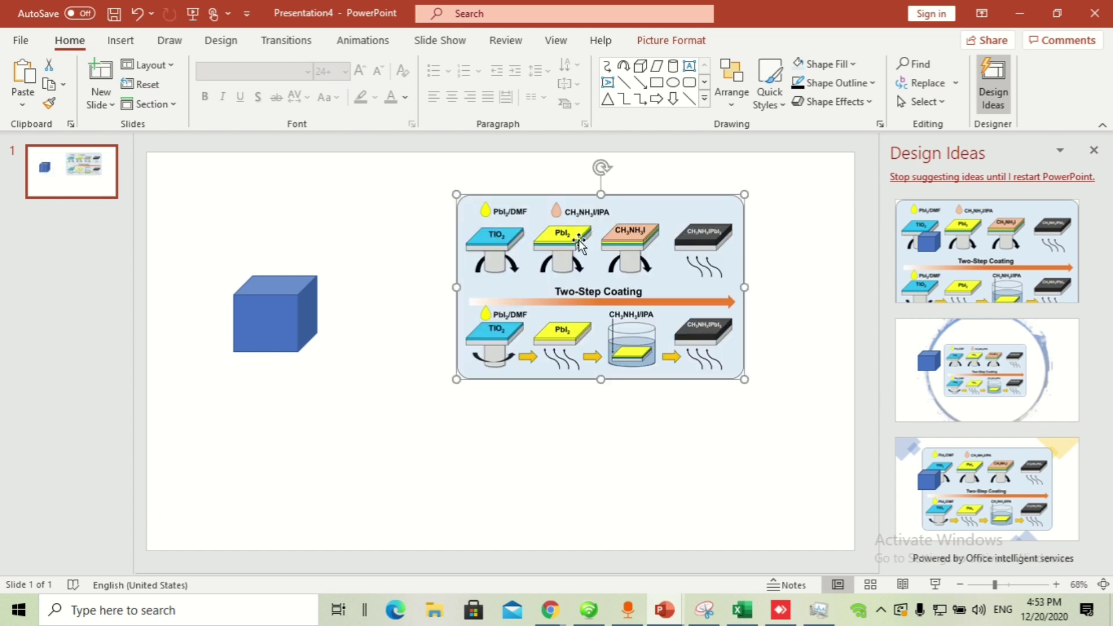
{"action": "left_click", "coordinate": [1094, 152]}
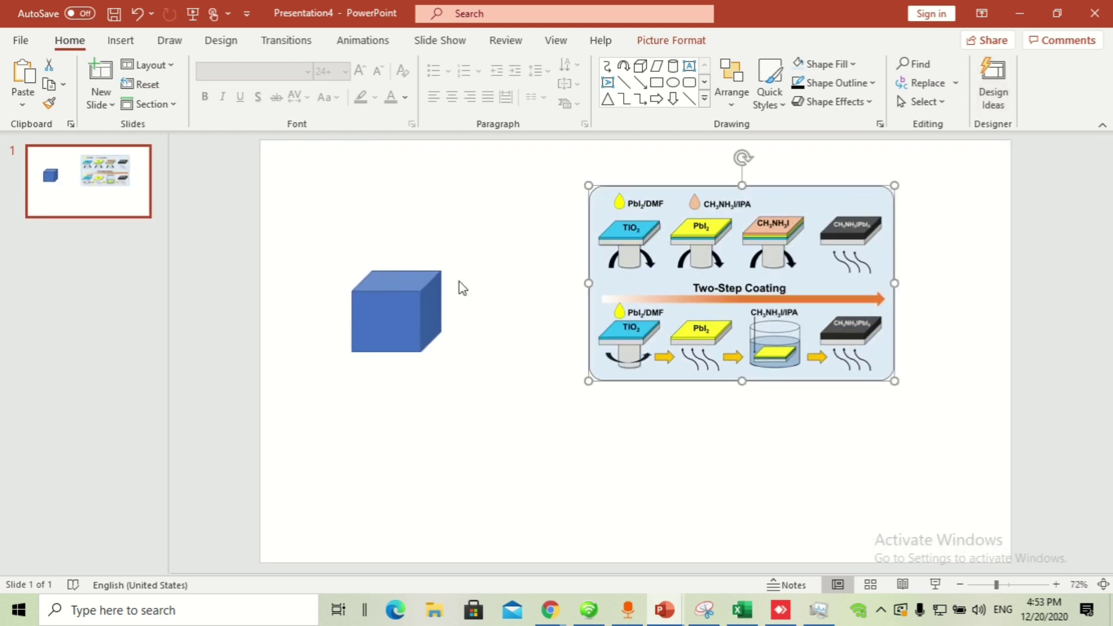
{"action": "left_click", "coordinate": [405, 301]}
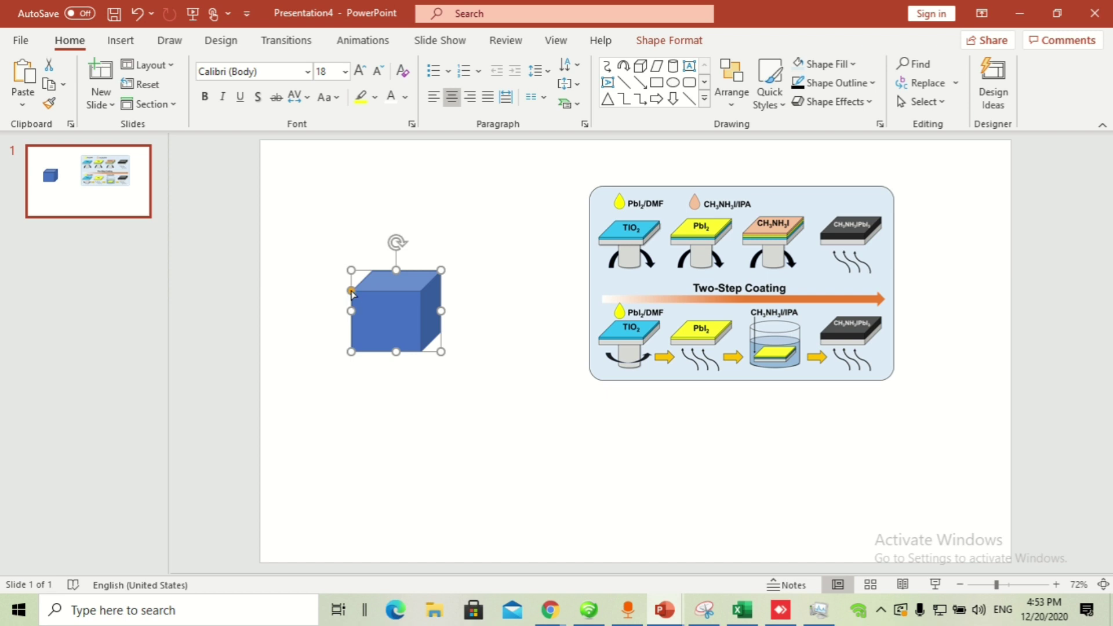
Widen and flatten the cube into a box, adjust its 3-D depth, and move it up-left.
{"action": "left_click_drag", "start_coordinate": [351, 290], "coordinate": [341, 312]}
{"action": "scroll", "coordinate": [352, 287], "scroll_direction": "up", "scroll_amount": 5}
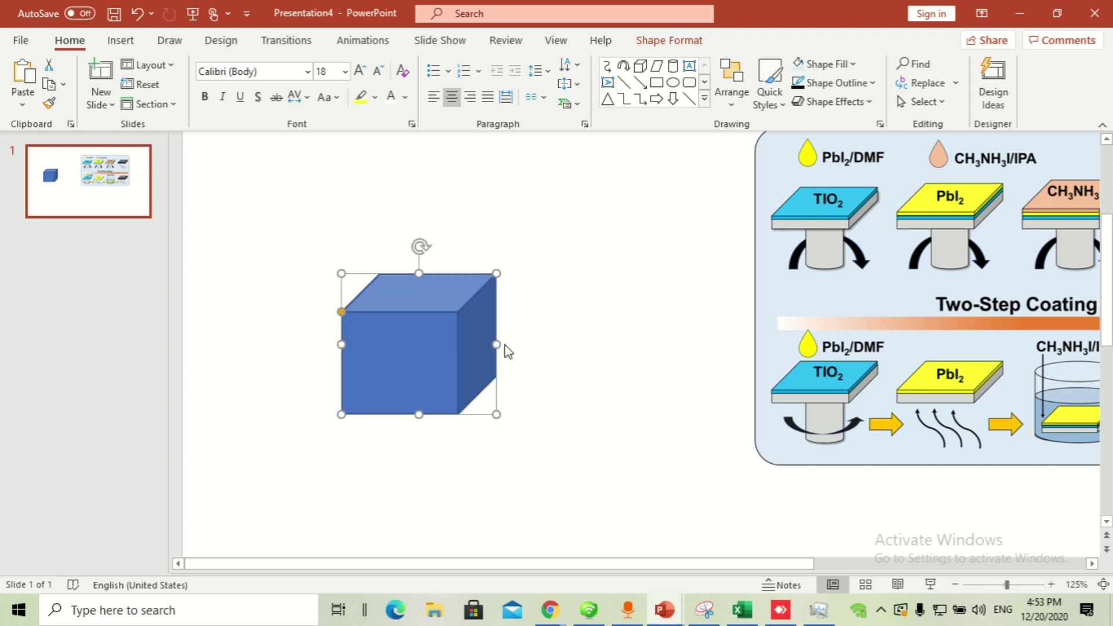
{"action": "left_click_drag", "start_coordinate": [497, 343], "coordinate": [548, 344]}
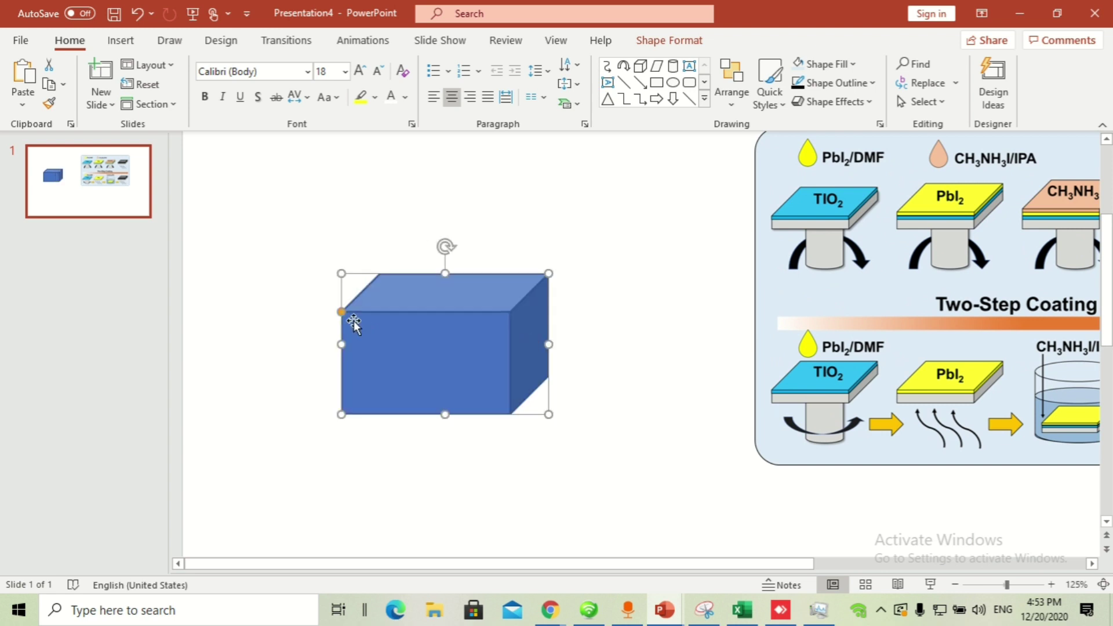
{"action": "left_click_drag", "start_coordinate": [342, 313], "coordinate": [342, 383]}
{"action": "left_click_drag", "start_coordinate": [446, 274], "coordinate": [422, 329]}
{"action": "left_click_drag", "start_coordinate": [482, 363], "coordinate": [484, 256]}
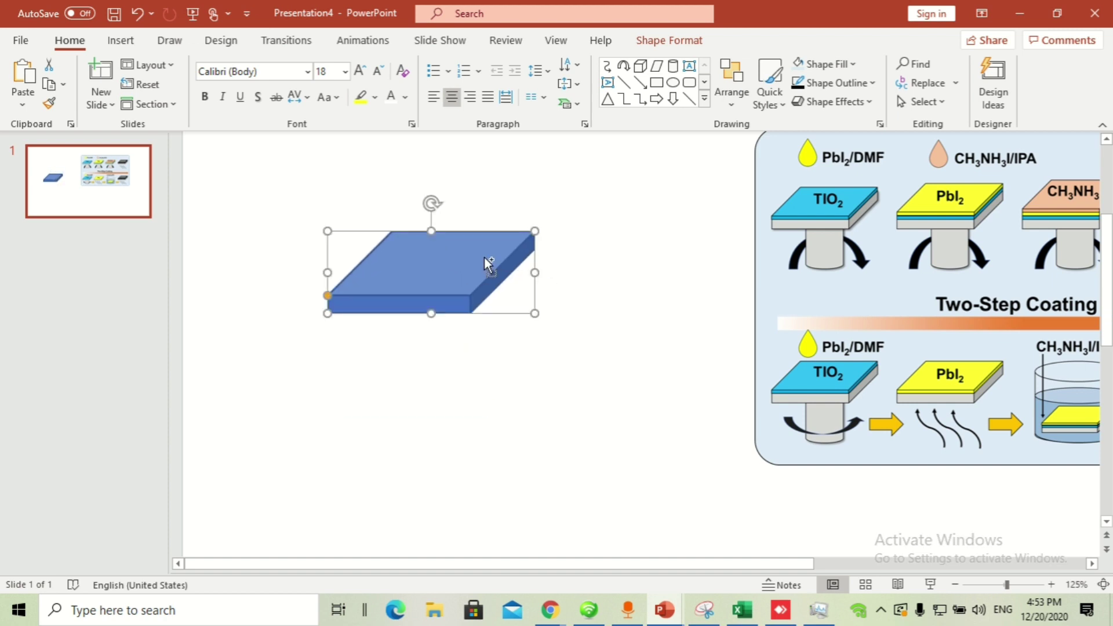
Fine-tune the slab's front-edge thickness, height and width, then paste a copy.
{"action": "scroll", "coordinate": [486, 257], "scroll_direction": "down", "scroll_amount": 5}
{"action": "left_click_drag", "start_coordinate": [333, 289], "coordinate": [334, 295]}
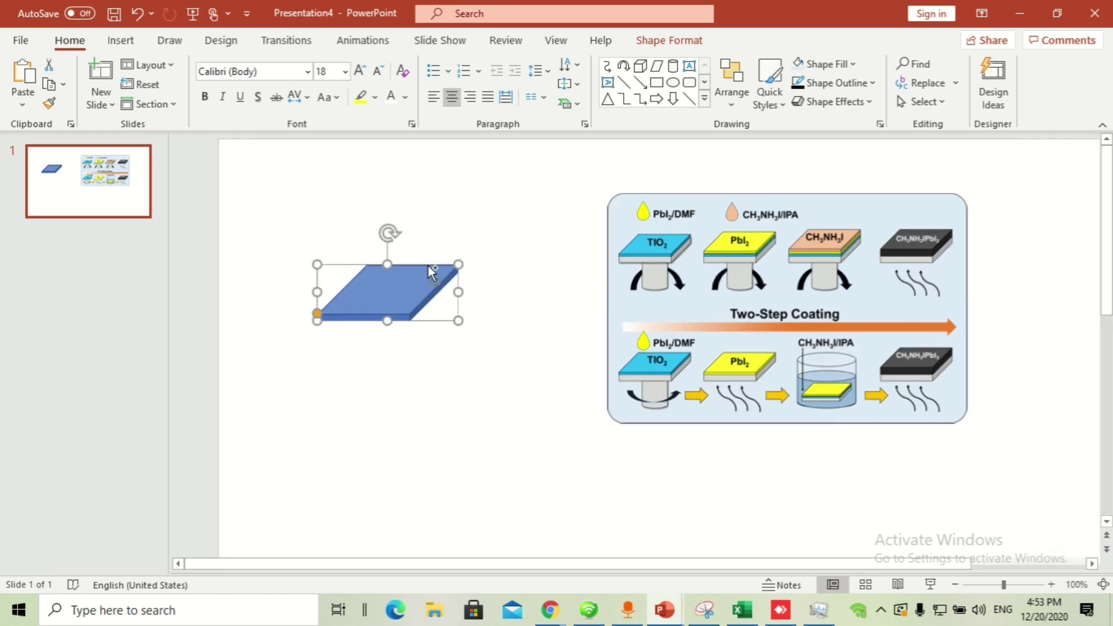
{"action": "scroll", "coordinate": [428, 265], "scroll_direction": "up", "scroll_amount": 5}
{"action": "left_click_drag", "start_coordinate": [431, 309], "coordinate": [429, 317]}
{"action": "left_click_drag", "start_coordinate": [427, 362], "coordinate": [433, 334]}
{"action": "left_click_drag", "start_coordinate": [335, 349], "coordinate": [335, 340]}
{"action": "left_click_drag", "start_coordinate": [545, 326], "coordinate": [529, 324]}
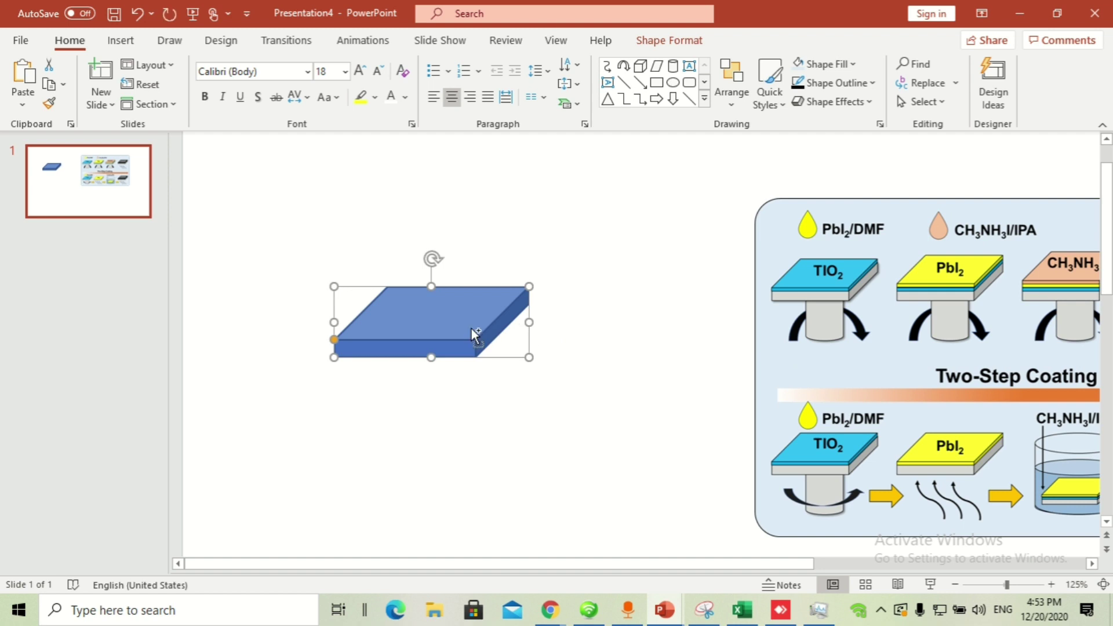
{"action": "key", "text": "ctrl+v"}
Stack the slab copy on the original and make it thinner and shorter.
{"action": "left_click_drag", "start_coordinate": [485, 346], "coordinate": [468, 311]}
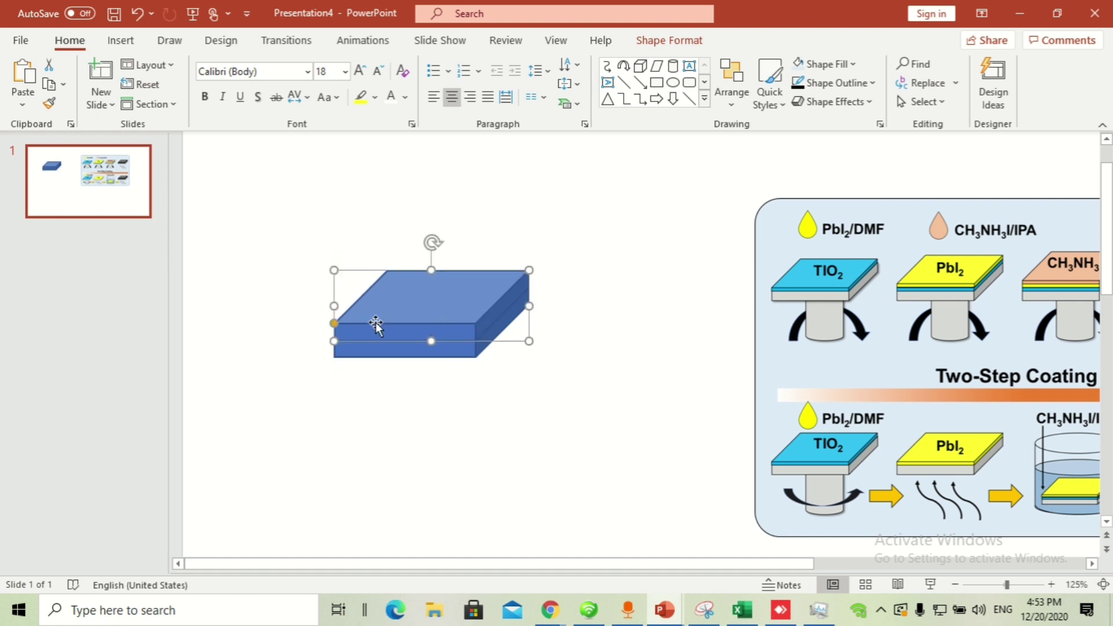
{"action": "scroll", "coordinate": [376, 325], "scroll_direction": "up", "scroll_amount": 5}
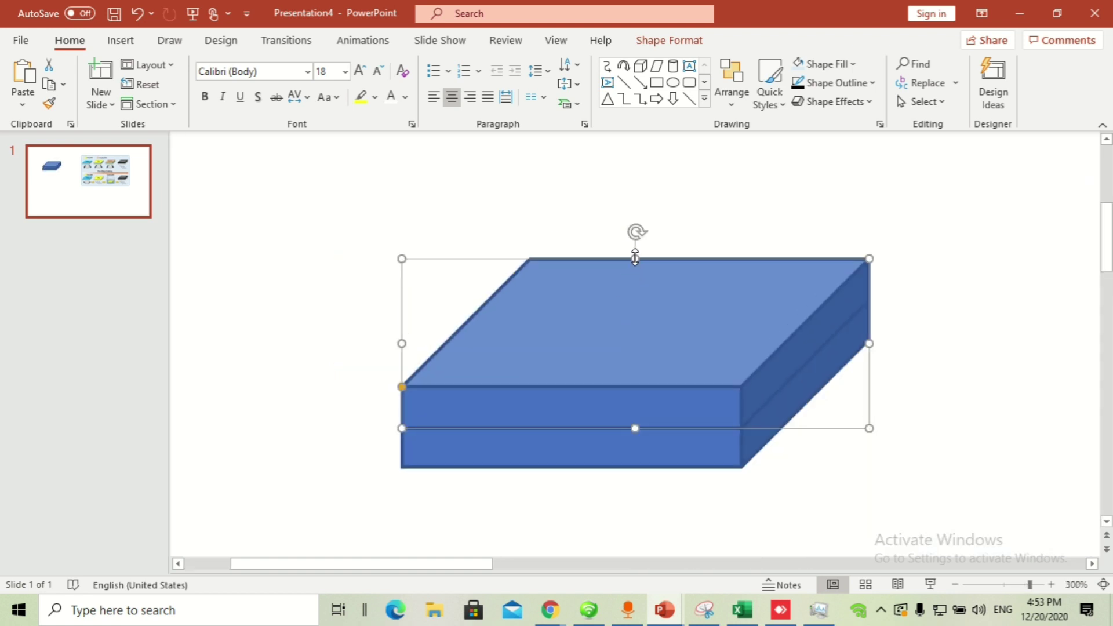
{"action": "left_click_drag", "start_coordinate": [402, 387], "coordinate": [404, 409]}
{"action": "left_click_drag", "start_coordinate": [636, 259], "coordinate": [628, 278]}
{"action": "left_click", "coordinate": [971, 390]}
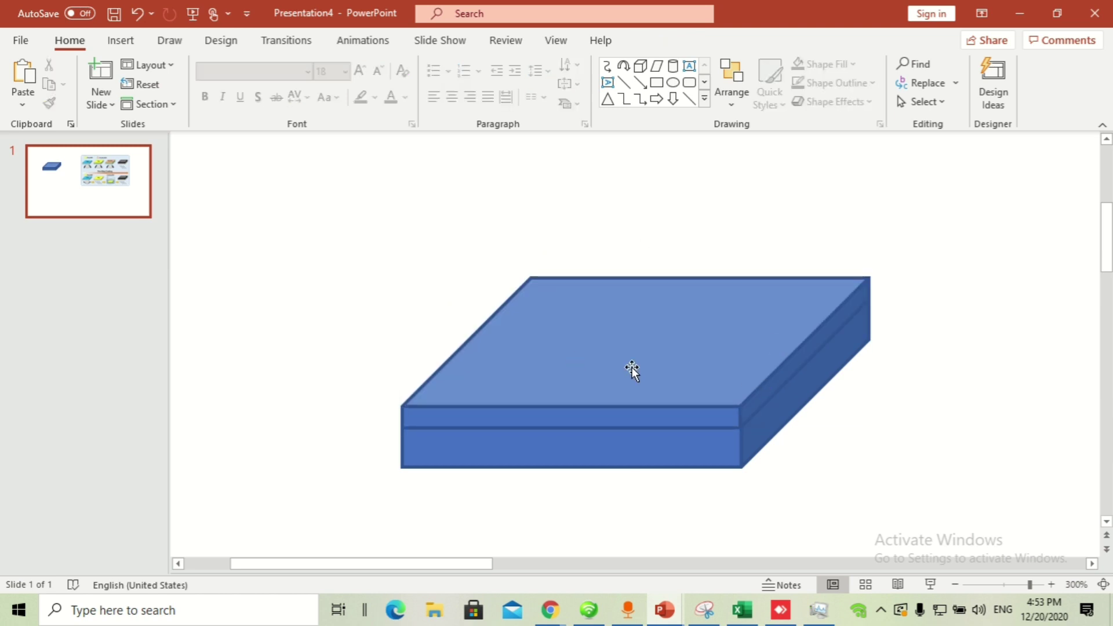
{"action": "scroll", "coordinate": [632, 367], "scroll_direction": "down", "scroll_amount": 10, "text": "ctrl"}
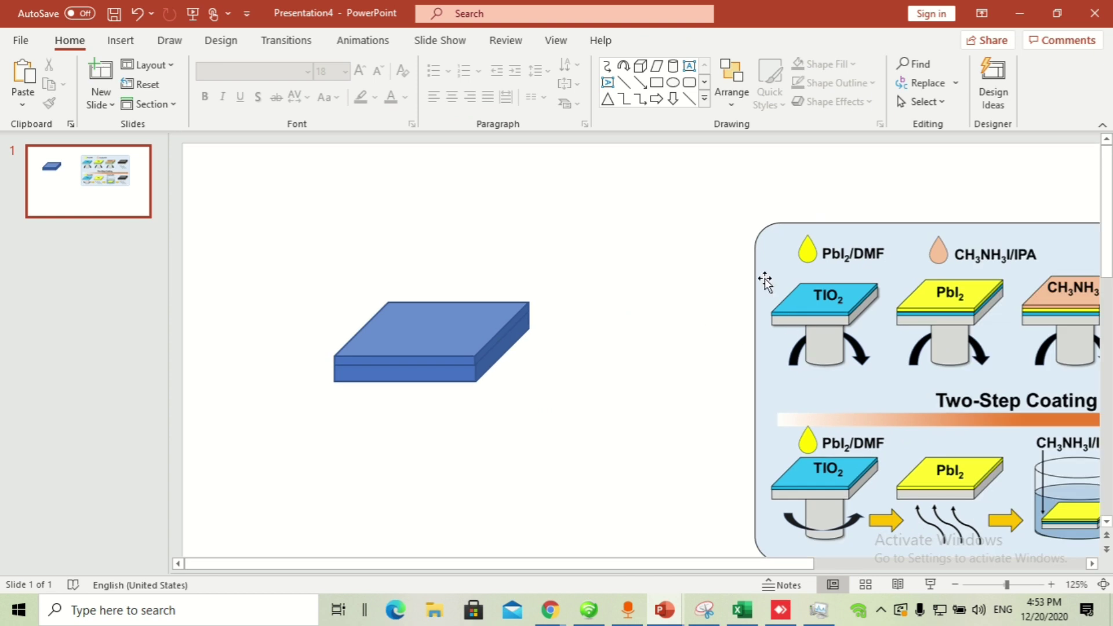
Fill the top layer Light Blue and give it a black outline.
{"action": "left_click", "coordinate": [458, 325]}
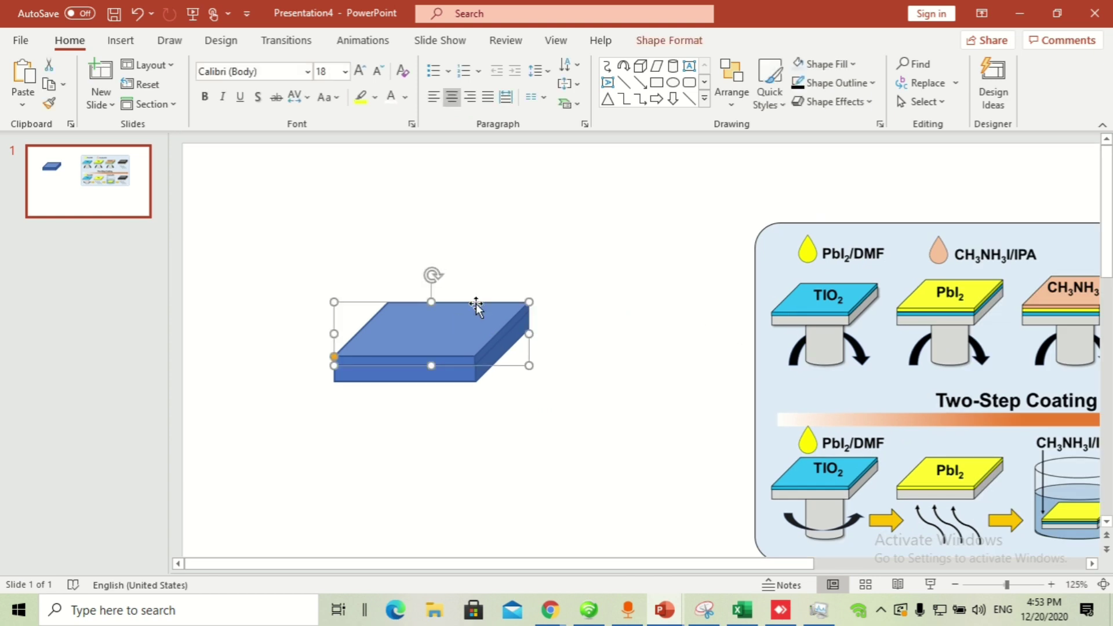
{"action": "left_click", "coordinate": [682, 46]}
{"action": "left_click", "coordinate": [422, 64]}
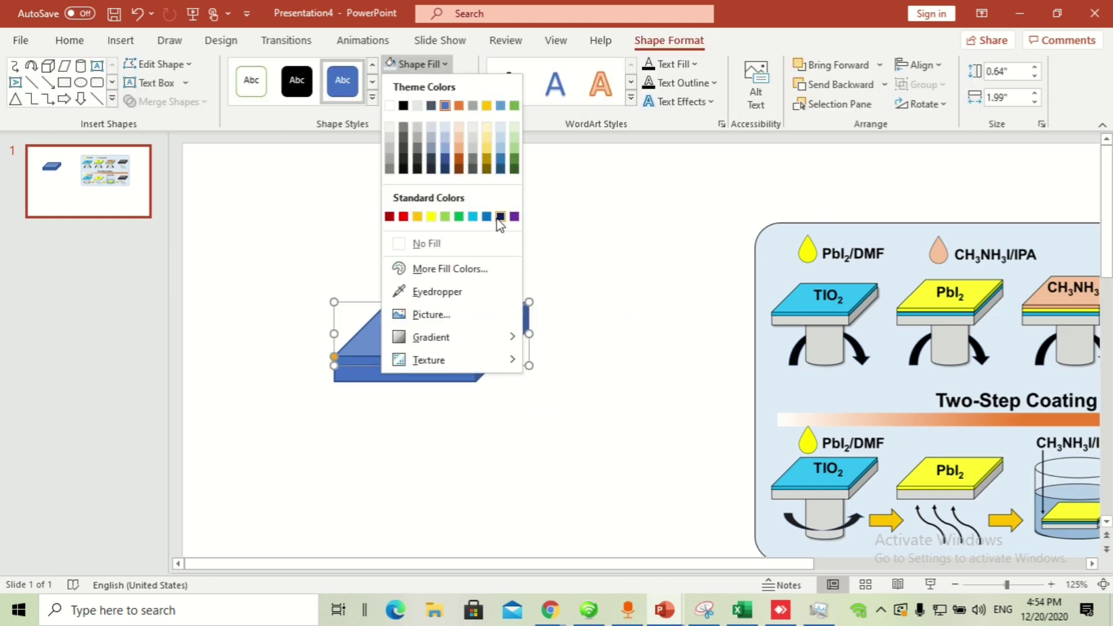
{"action": "left_click", "coordinate": [473, 217]}
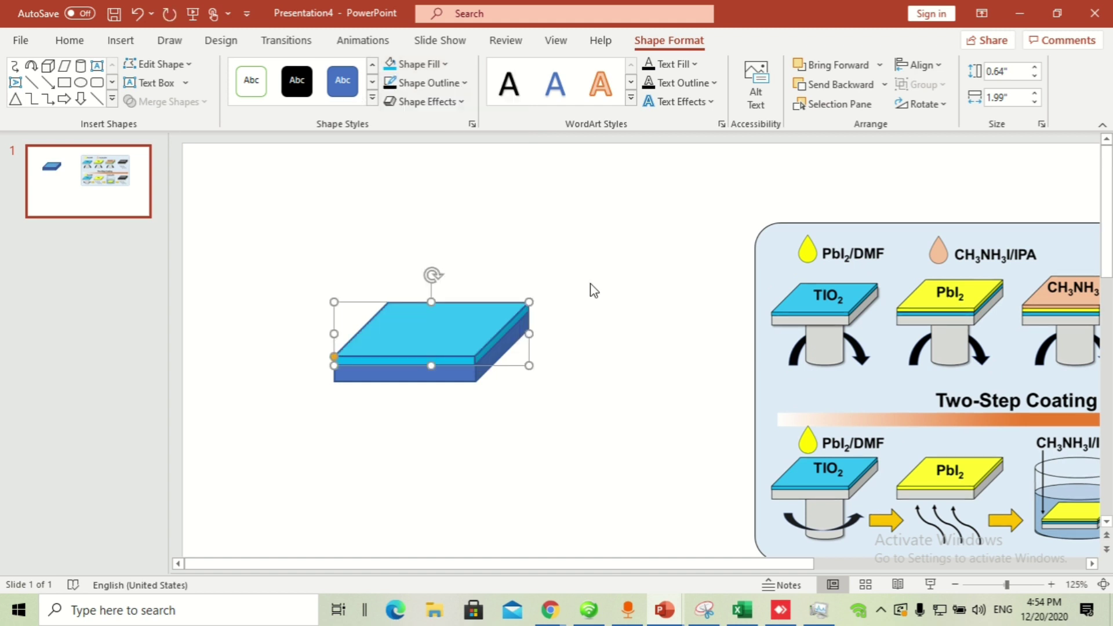
{"action": "left_click", "coordinate": [427, 83]}
{"action": "left_click", "coordinate": [406, 120]}
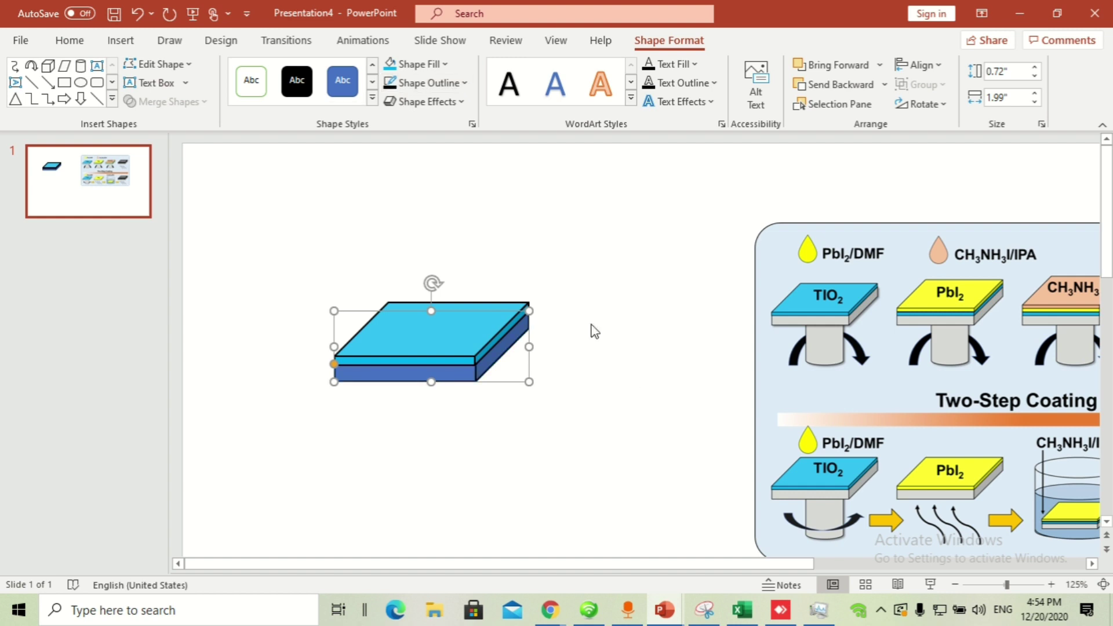
{"action": "left_click", "coordinate": [592, 348]}
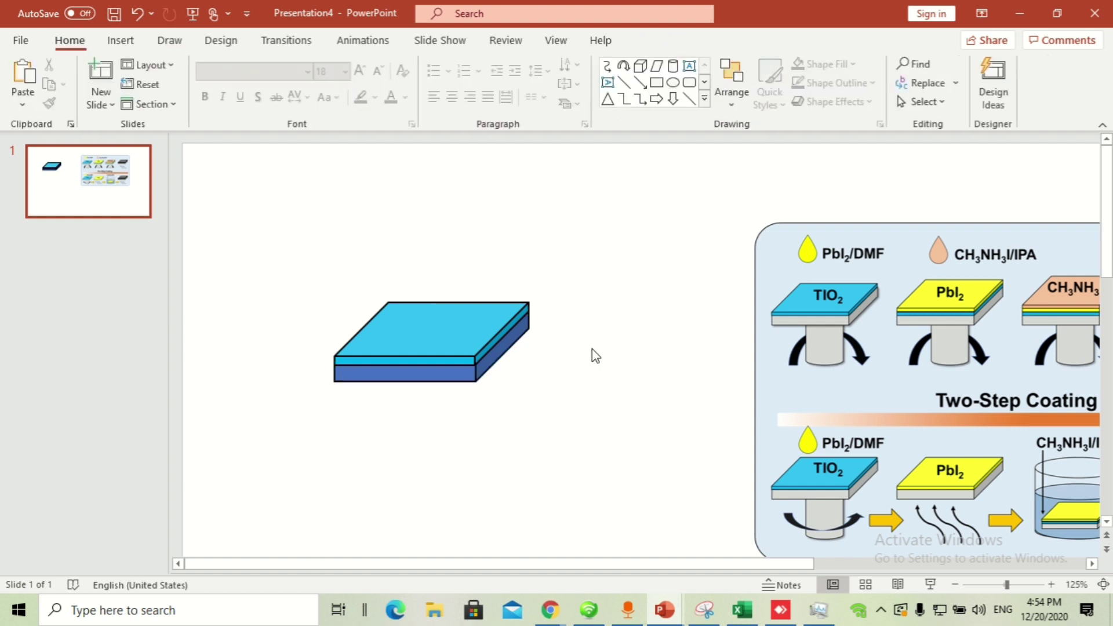
Fill the lower slab grey.
{"action": "double_click", "coordinate": [471, 381]}
{"action": "left_click", "coordinate": [434, 66]}
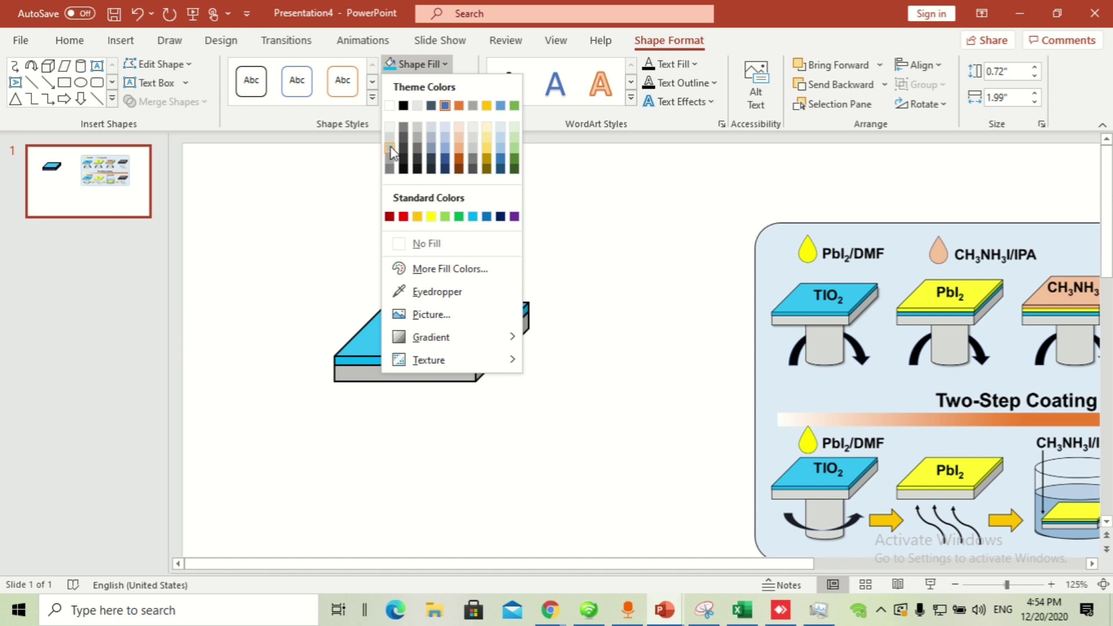
{"action": "left_click", "coordinate": [390, 152]}
{"action": "left_click", "coordinate": [614, 316]}
{"action": "scroll", "coordinate": [606, 312], "scroll_direction": "down", "scroll_amount": 2}
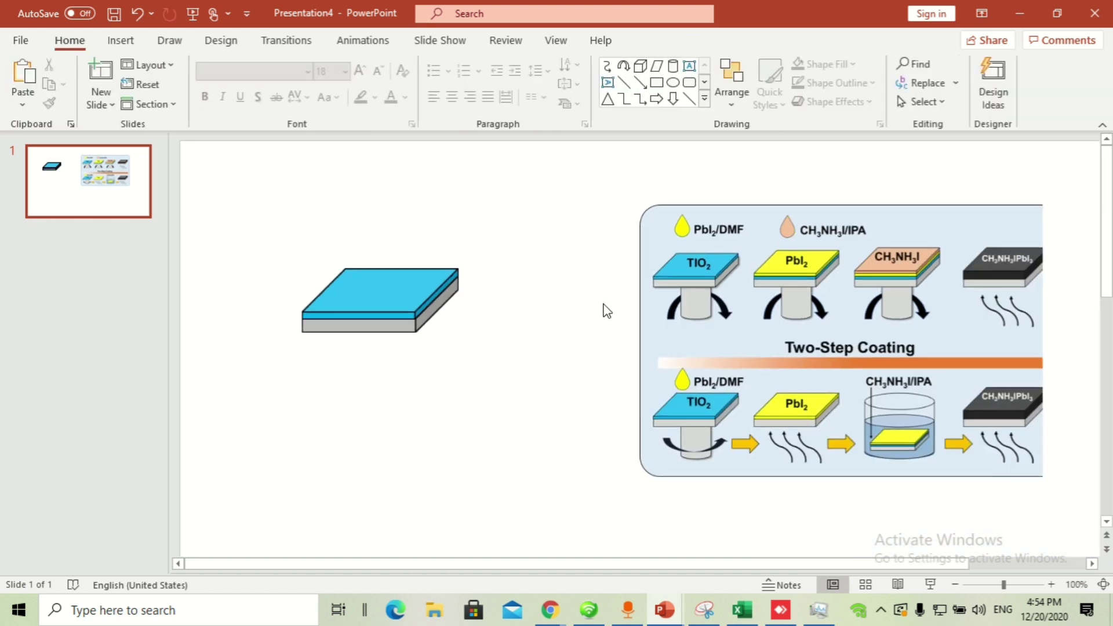
Draw a cylinder (Can) shape and place it under the cyan slab.
{"action": "left_click", "coordinate": [128, 45]}
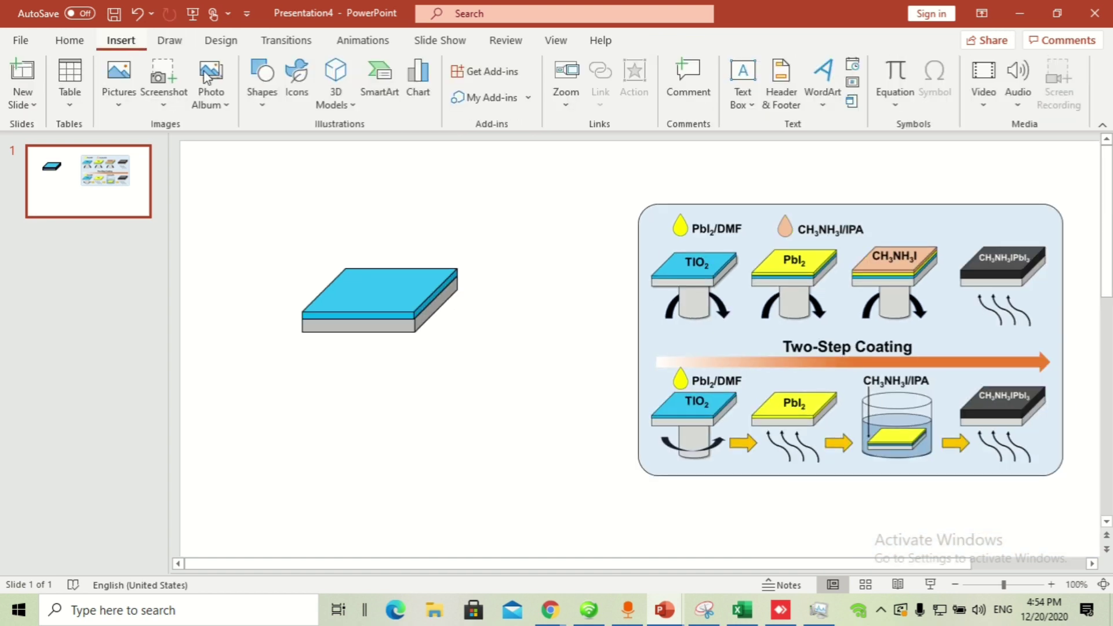
{"action": "left_click", "coordinate": [261, 106]}
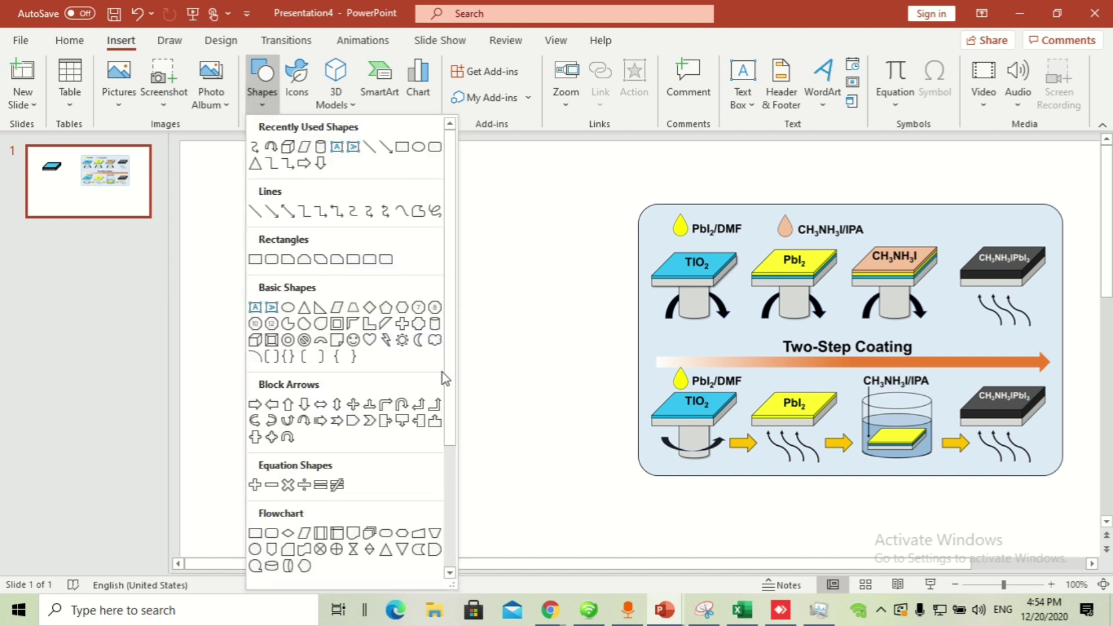
{"action": "left_click", "coordinate": [435, 325]}
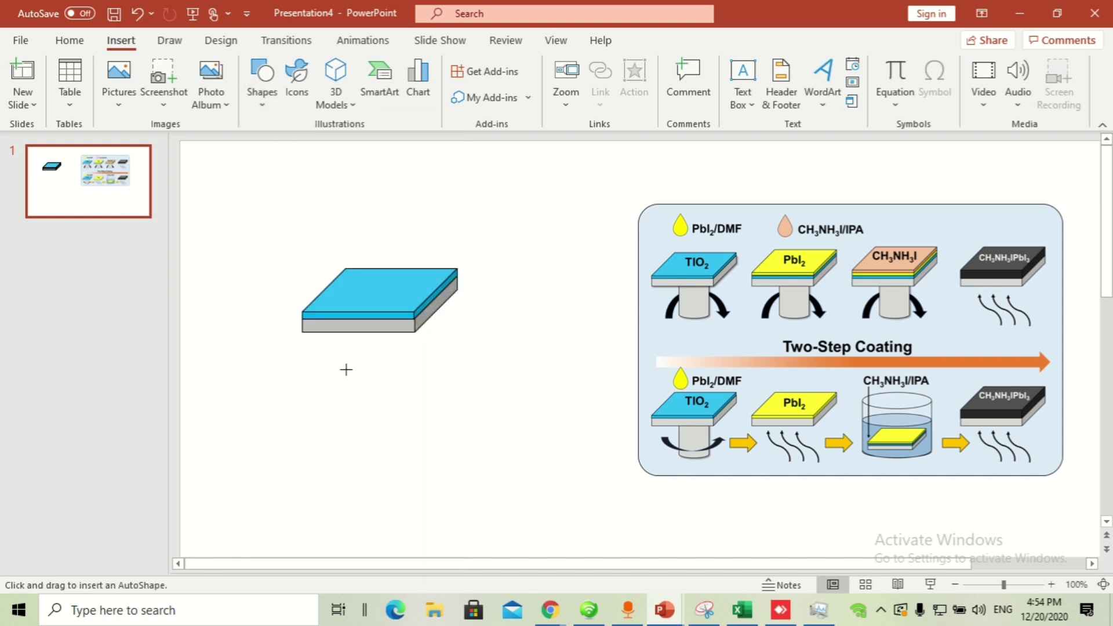
{"action": "left_click_drag", "start_coordinate": [346, 370], "coordinate": [431, 477]}
{"action": "left_click_drag", "start_coordinate": [398, 435], "coordinate": [379, 366]}
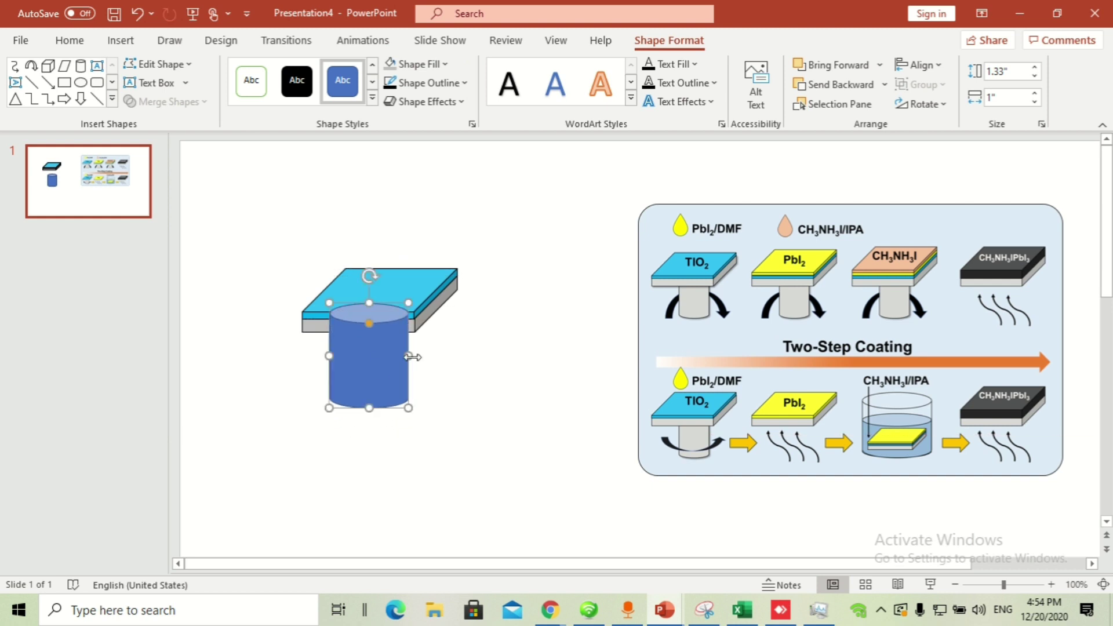
{"action": "left_click", "coordinate": [454, 336]}
Copy the slab's grey formatting onto the cylinder with Format Painter.
{"action": "left_click", "coordinate": [452, 299]}
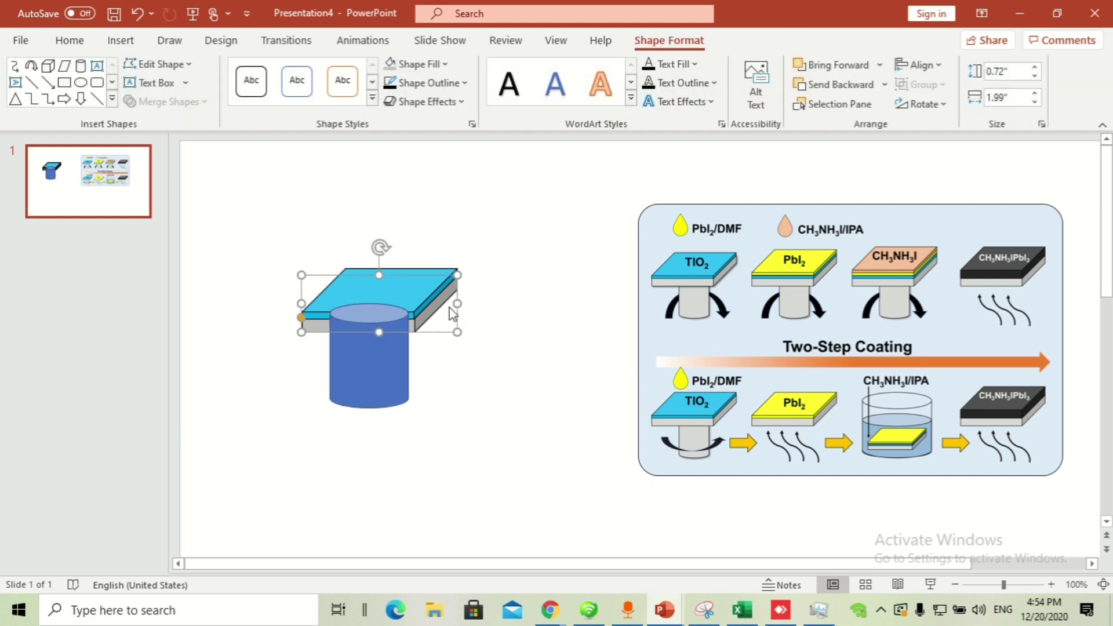
{"action": "left_click", "coordinate": [60, 43]}
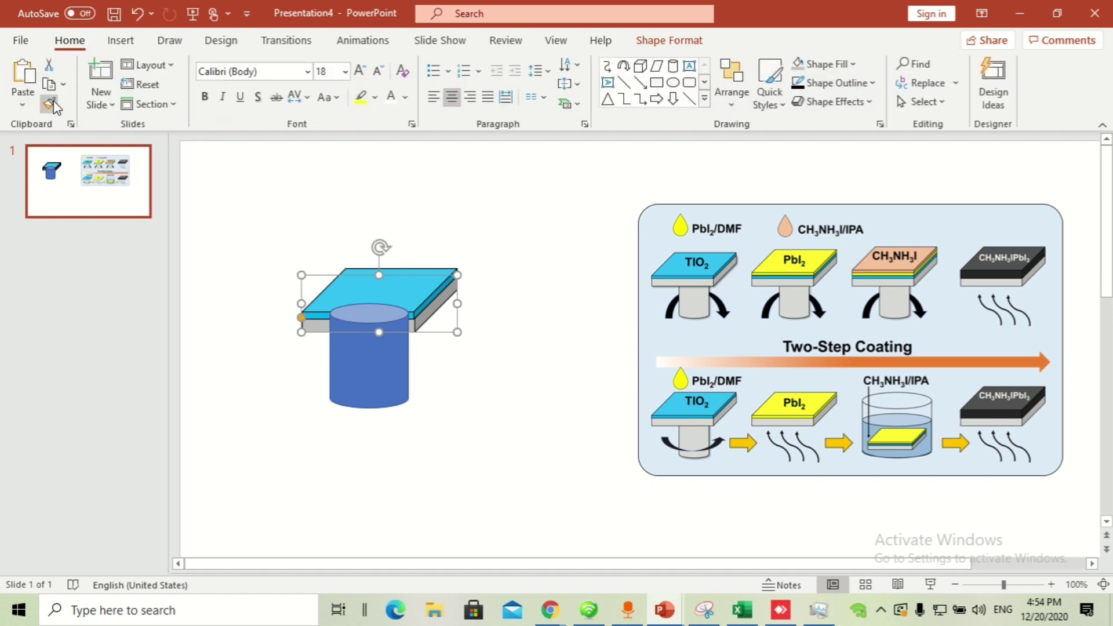
{"action": "left_click", "coordinate": [376, 377]}
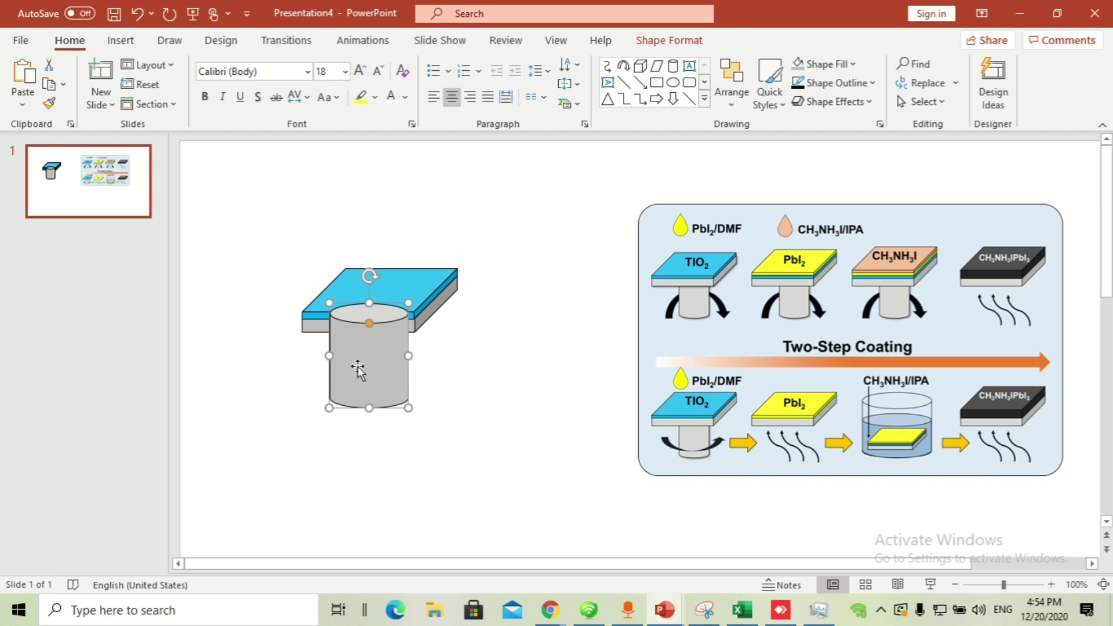
{"action": "mouse_move", "coordinate": [358, 367]}
{"action": "left_mouse_down"}
{"action": "mouse_move", "coordinate": [365, 342]}
{"action": "mouse_move", "coordinate": [365, 373]}
{"action": "left_mouse_up"}
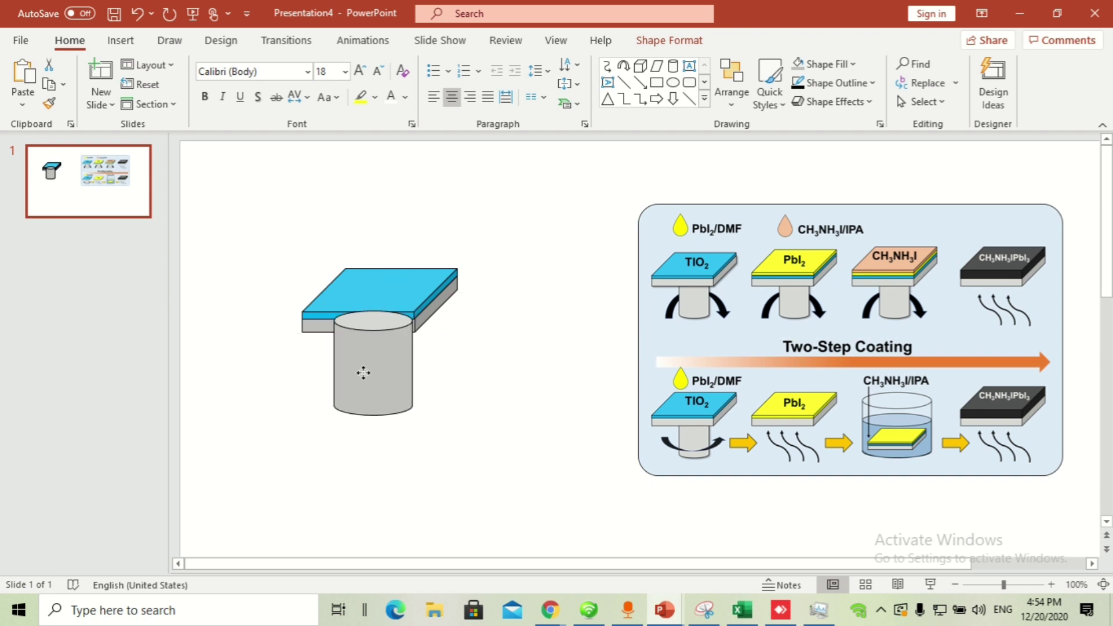
Send the cylinder to back, fit it against the slab's underside, and adjust its height.
{"action": "right_click", "coordinate": [366, 373]}
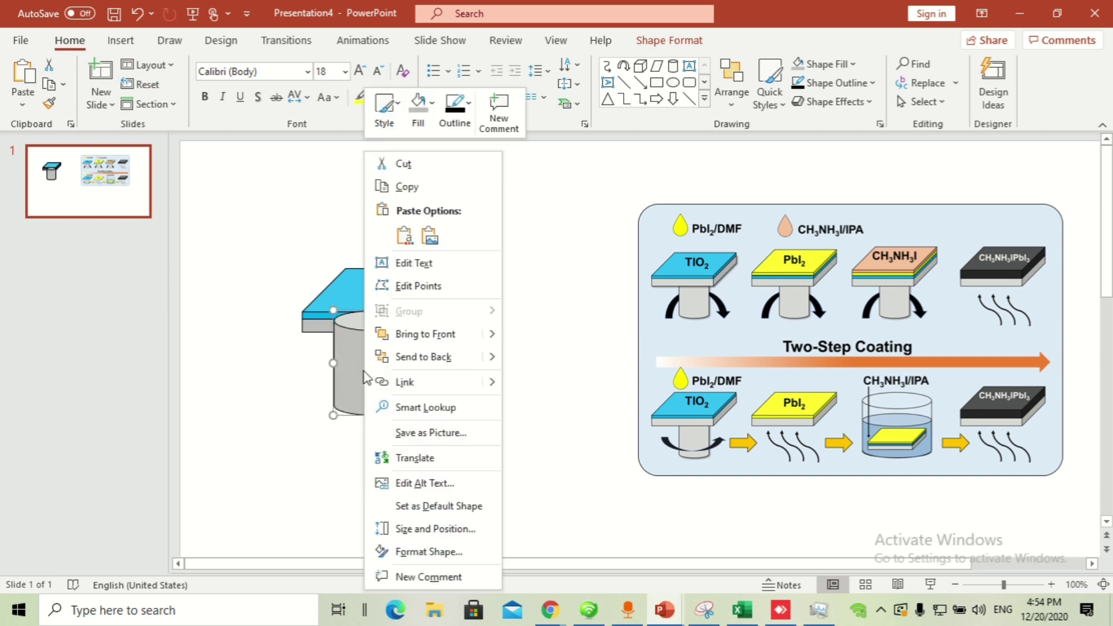
{"action": "left_click", "coordinate": [426, 358]}
{"action": "left_click_drag", "start_coordinate": [391, 381], "coordinate": [398, 352]}
{"action": "mouse_move", "coordinate": [382, 391]}
{"action": "left_mouse_down"}
{"action": "mouse_move", "coordinate": [382, 379]}
{"action": "mouse_move", "coordinate": [383, 395]}
{"action": "left_mouse_up"}
{"action": "left_click", "coordinate": [462, 387]}
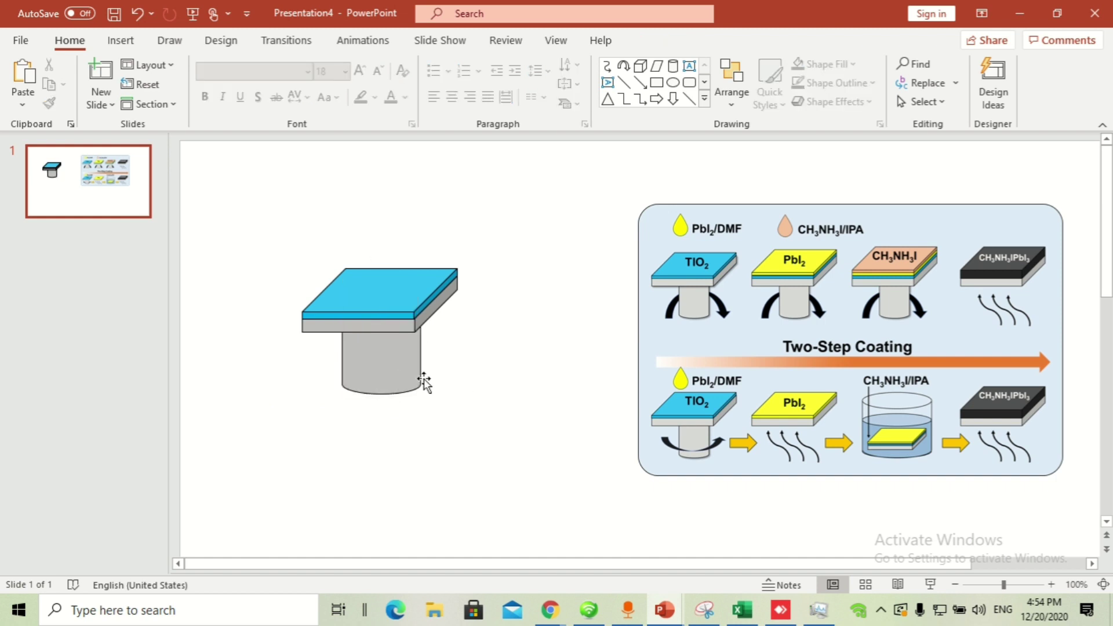
{"action": "scroll", "coordinate": [475, 369], "scroll_direction": "down", "scroll_amount": 3}
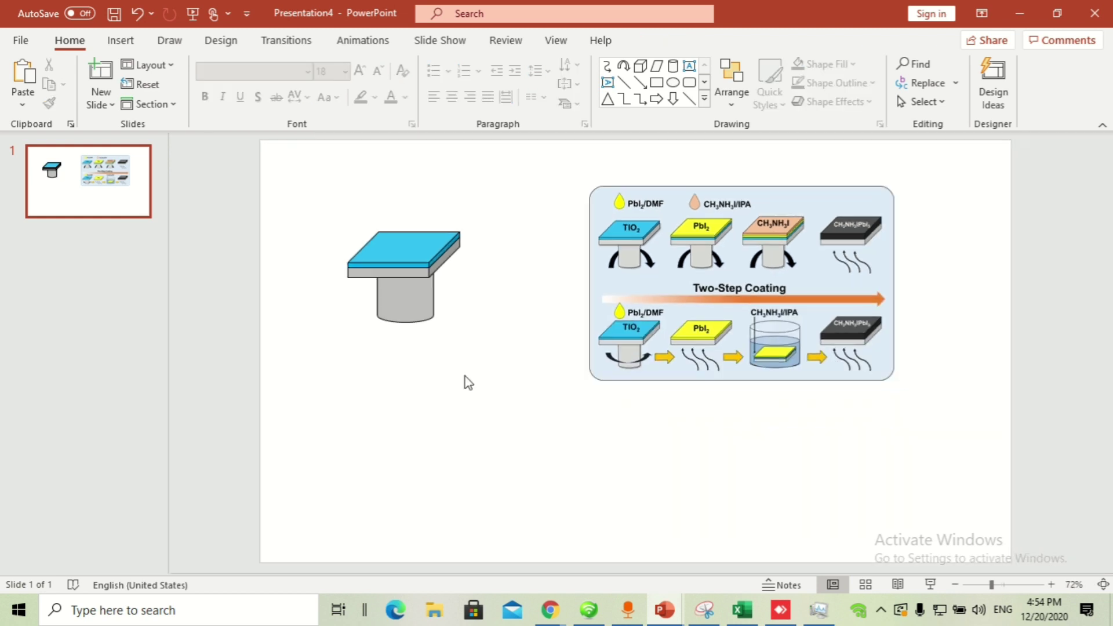
Move the reference picture up and right, and centre the cylinder under the slab.
{"action": "left_click_drag", "start_coordinate": [488, 346], "coordinate": [308, 176]}
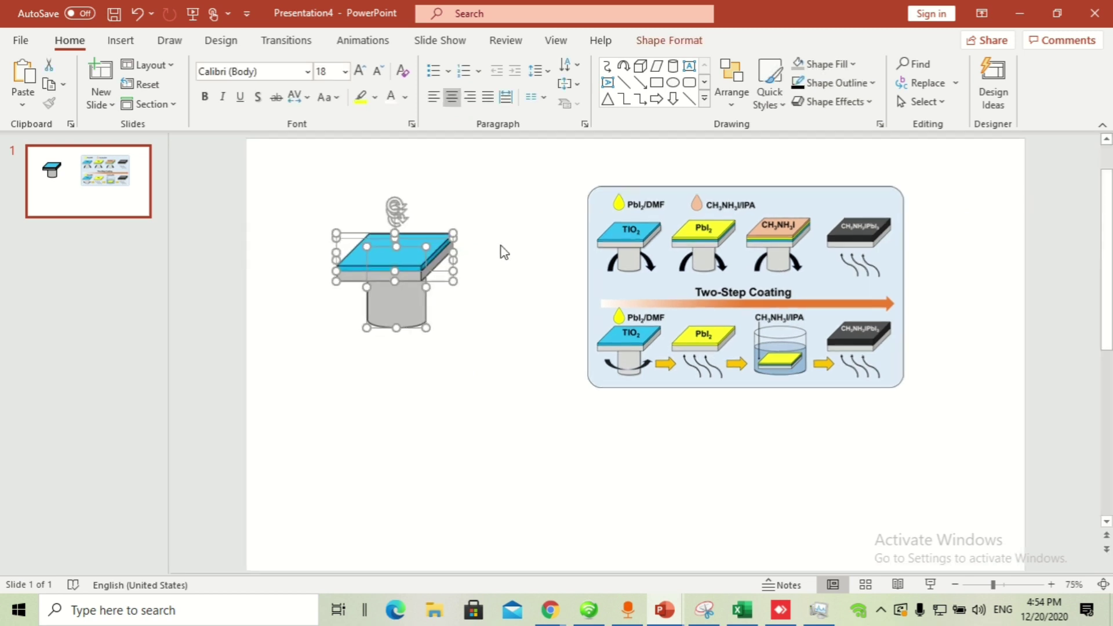
{"action": "scroll", "coordinate": [493, 290], "scroll_direction": "up", "scroll_amount": 3}
{"action": "left_click", "coordinate": [506, 296]}
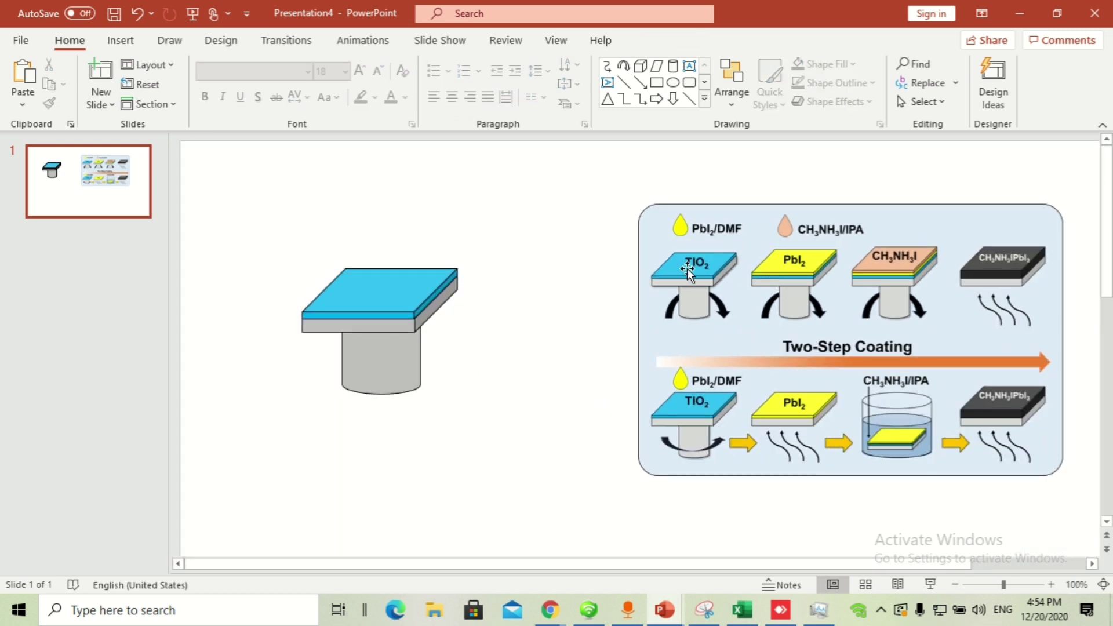
{"action": "scroll", "coordinate": [491, 282], "scroll_direction": "down", "scroll_amount": 3}
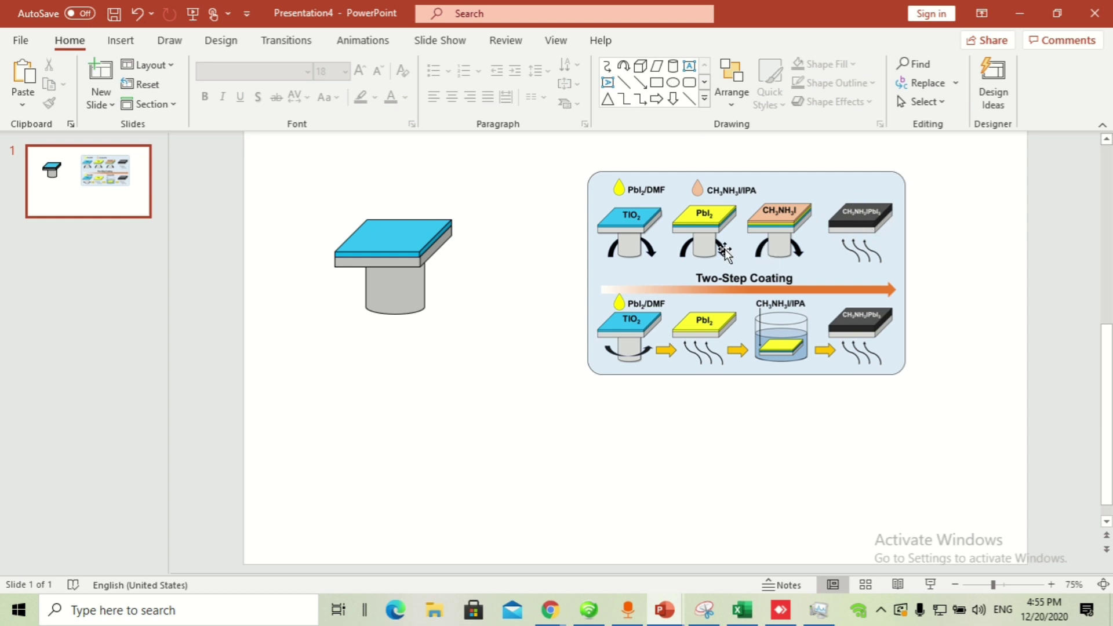
{"action": "left_click_drag", "start_coordinate": [737, 268], "coordinate": [831, 251]}
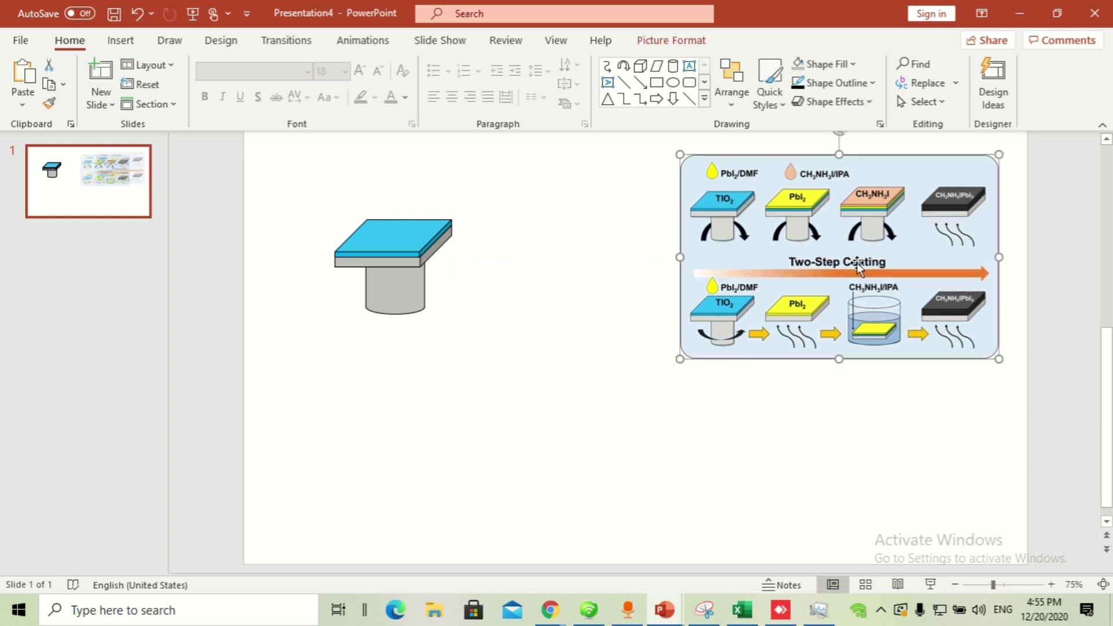
{"action": "left_click", "coordinate": [512, 291]}
{"action": "left_click_drag", "start_coordinate": [413, 294], "coordinate": [409, 296]}
Duplicate the slab-and-cylinder stand below the original and nudge the reference picture right.
{"action": "left_click", "coordinate": [496, 319]}
{"action": "left_click_drag", "start_coordinate": [501, 356], "coordinate": [276, 167]}
{"action": "left_click_drag", "start_coordinate": [429, 235], "coordinate": [424, 385]}
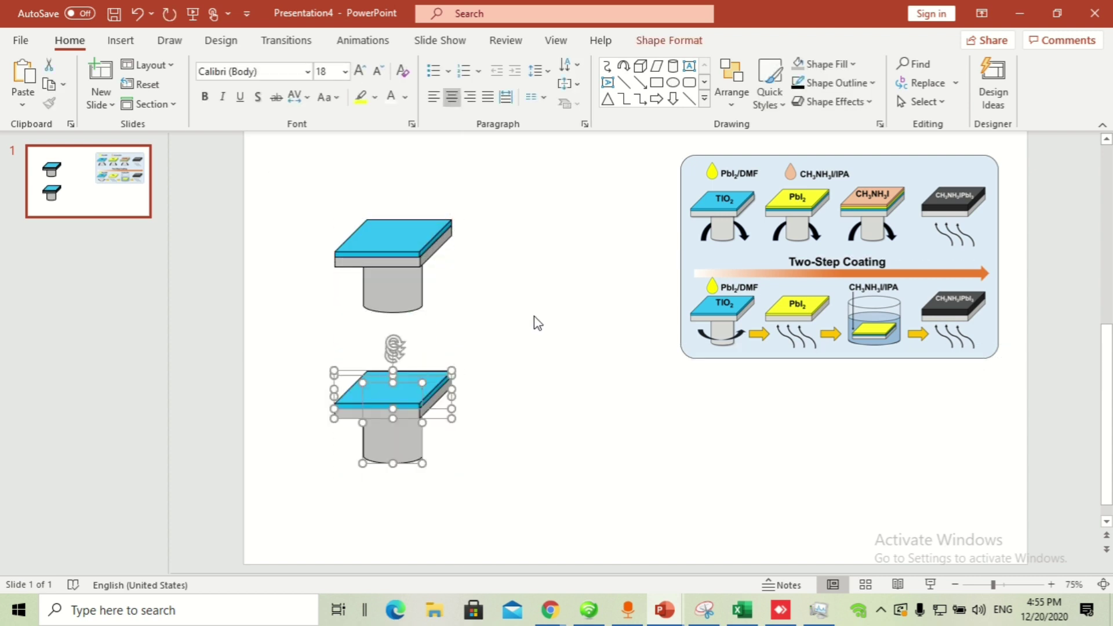
{"action": "left_click", "coordinate": [685, 238]}
{"action": "key", "text": "Right"}
{"action": "key", "text": "Right"}
{"action": "key", "text": "Right"}
{"action": "key", "text": "Right"}
{"action": "key", "text": "Right"}
{"action": "key", "text": "Right"}
{"action": "key", "text": "Right"}
{"action": "key", "text": "Right"}
{"action": "key", "text": "Right"}
{"action": "key", "text": "Right"}
{"action": "key", "text": "Right"}
{"action": "key", "text": "Right"}
{"action": "key", "text": "Right"}
{"action": "key", "text": "Right"}
Duplicate the stand to the right, then move the reference picture further right and shrink it.
{"action": "left_click_drag", "start_coordinate": [512, 332], "coordinate": [280, 167]}
{"action": "left_click_drag", "start_coordinate": [436, 243], "coordinate": [802, 244]}
{"action": "left_click", "coordinate": [912, 271]}
{"action": "left_click_drag", "start_coordinate": [882, 281], "coordinate": [945, 280]}
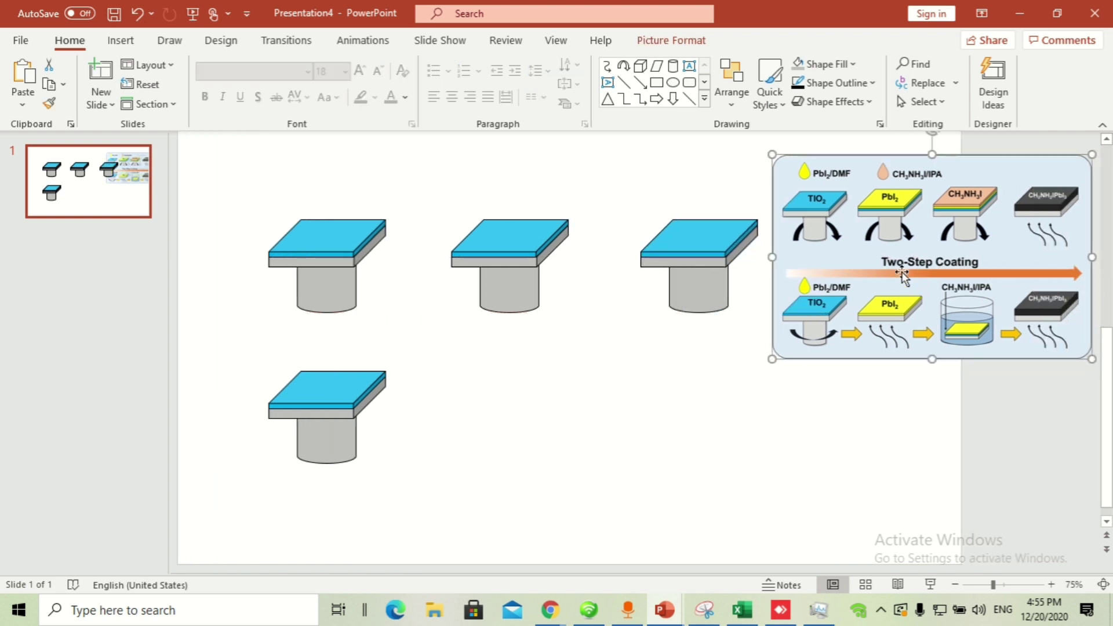
{"action": "left_click_drag", "start_coordinate": [779, 367], "coordinate": [887, 307]}
Copy a slab to the top row's end, delete its blue top, and stack a grey plate copy.
{"action": "left_click_drag", "start_coordinate": [800, 296], "coordinate": [623, 186]}
{"action": "left_click_drag", "start_coordinate": [717, 247], "coordinate": [873, 252]}
{"action": "left_click", "coordinate": [850, 361]}
{"action": "left_click", "coordinate": [899, 259]}
{"action": "left_click", "coordinate": [836, 255]}
{"action": "key", "text": "Delete"}
{"action": "left_click", "coordinate": [857, 271]}
{"action": "left_click_drag", "start_coordinate": [860, 270], "coordinate": [859, 257]}
Adjust the stacked grey plate and copy it to the lower row's right end.
{"action": "left_click", "coordinate": [830, 425]}
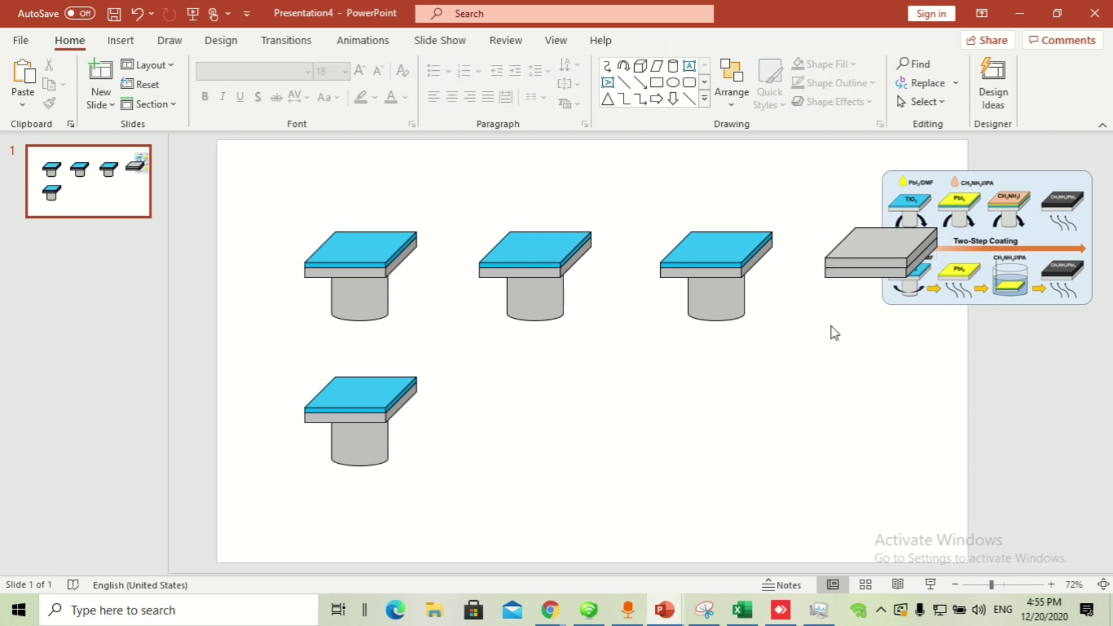
{"action": "left_click", "coordinate": [873, 248]}
{"action": "scroll", "coordinate": [985, 273], "scroll_direction": "up", "scroll_amount": 5}
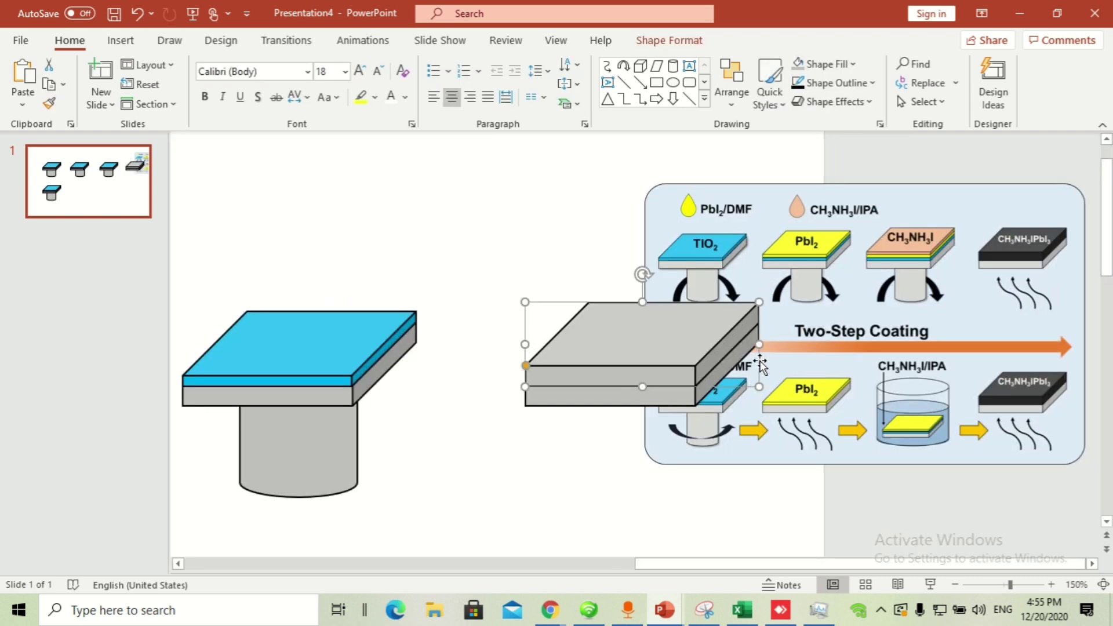
{"action": "left_click_drag", "start_coordinate": [760, 345], "coordinate": [760, 346]}
{"action": "left_click", "coordinate": [638, 496]}
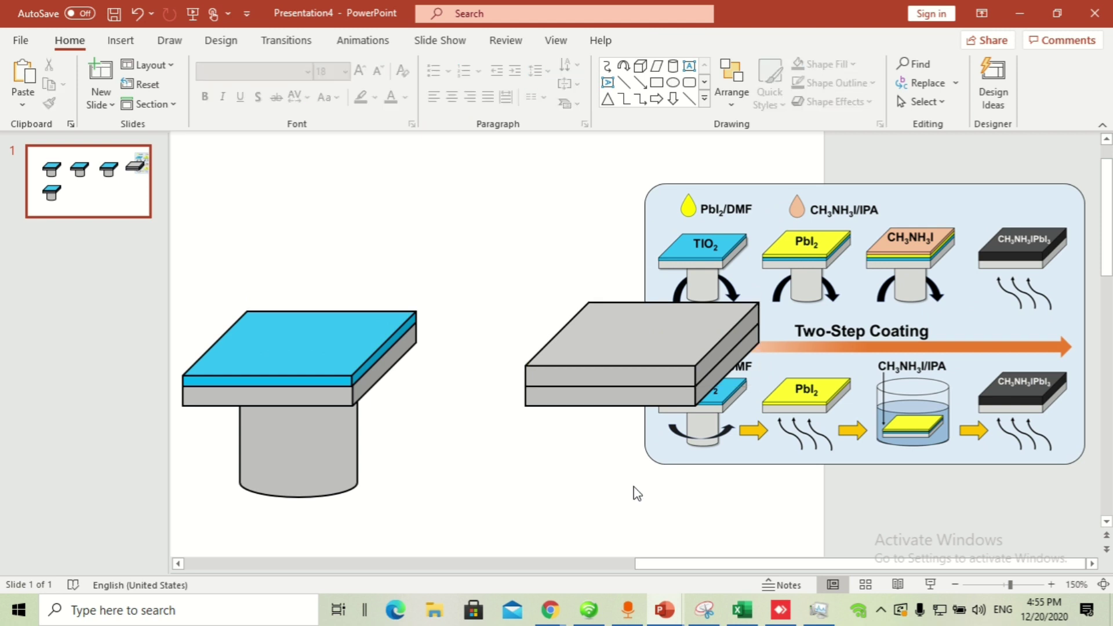
{"action": "scroll", "coordinate": [636, 448], "scroll_direction": "down", "scroll_amount": 3, "text": "ctrl"}
{"action": "scroll", "coordinate": [636, 448], "scroll_direction": "down", "scroll_amount": 2, "text": "ctrl"}
{"action": "left_click_drag", "start_coordinate": [954, 369], "coordinate": [808, 207]}
{"action": "left_click_drag", "start_coordinate": [873, 251], "coordinate": [875, 413]}
{"action": "left_click", "coordinate": [755, 390]}
Bring the reference picture to front, move it to the top right, and enlarge it.
{"action": "left_click", "coordinate": [1041, 249]}
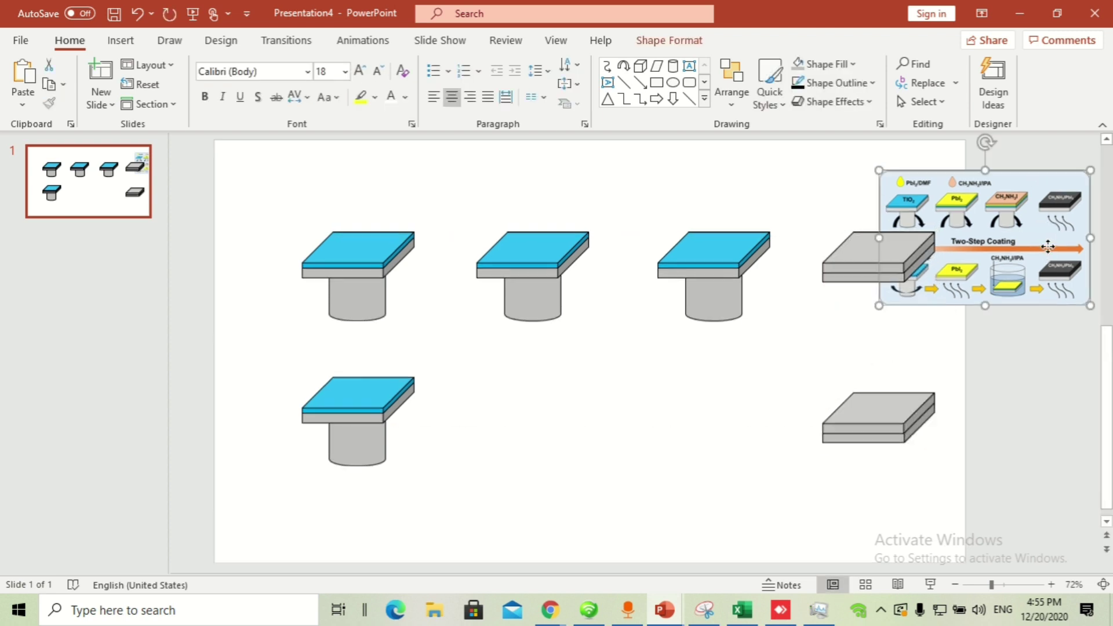
{"action": "right_click", "coordinate": [1001, 245]}
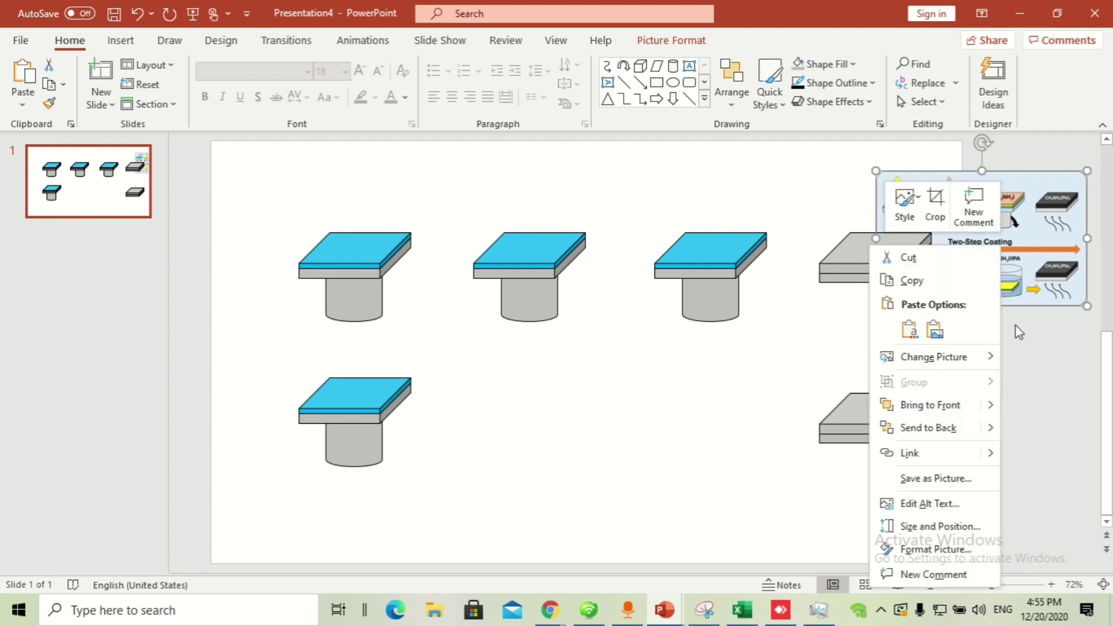
{"action": "left_click", "coordinate": [948, 410]}
{"action": "left_click_drag", "start_coordinate": [916, 250], "coordinate": [916, 249]}
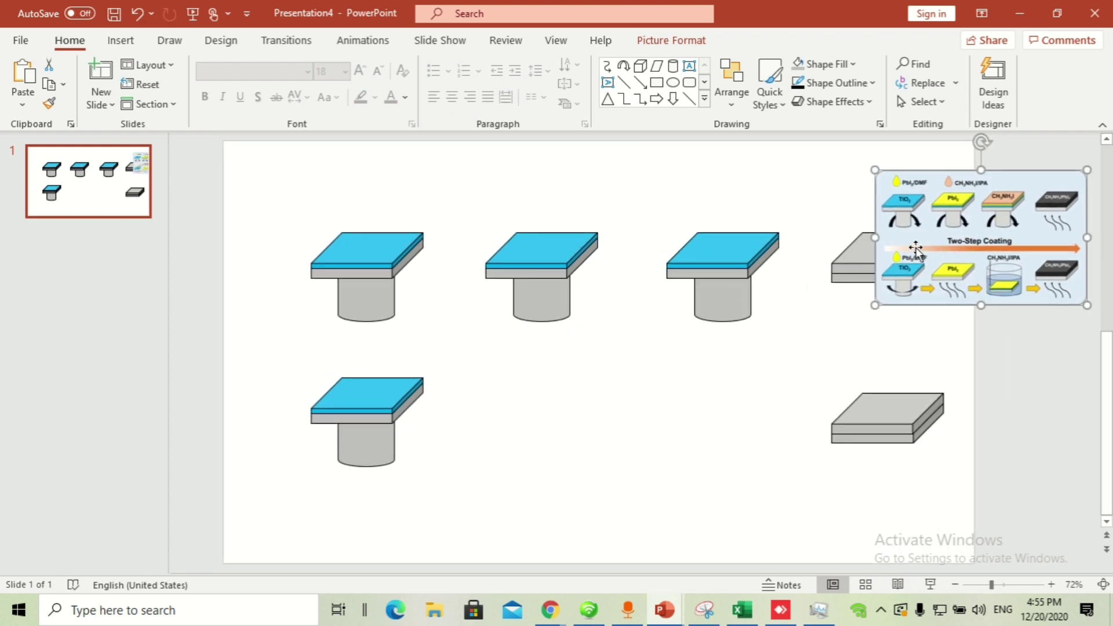
{"action": "left_click_drag", "start_coordinate": [874, 308], "coordinate": [830, 336]}
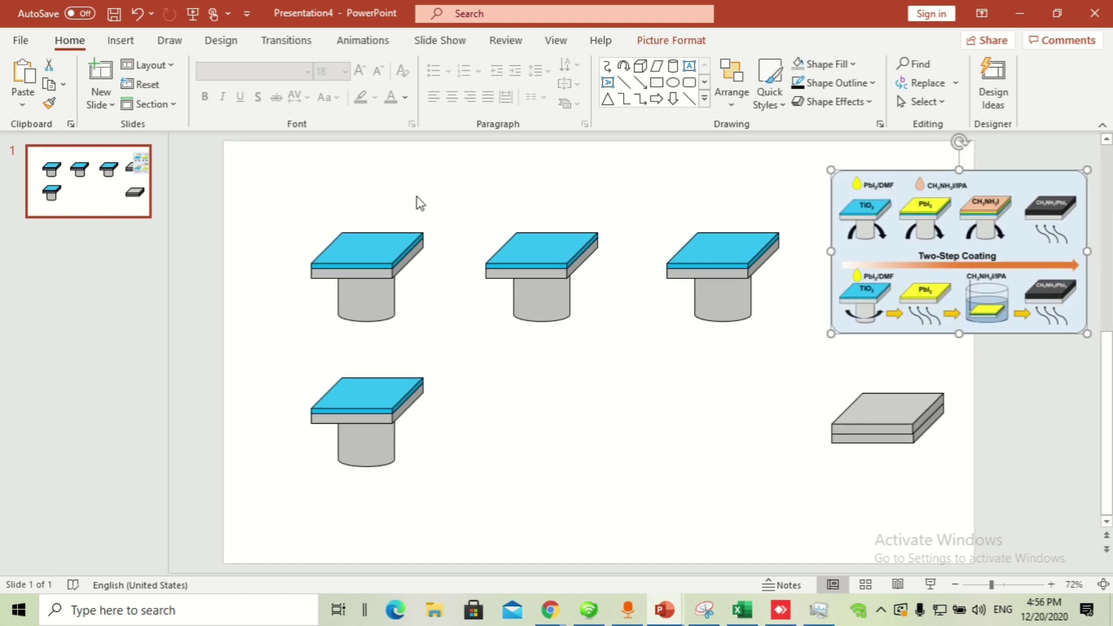
{"action": "left_click", "coordinate": [120, 40]}
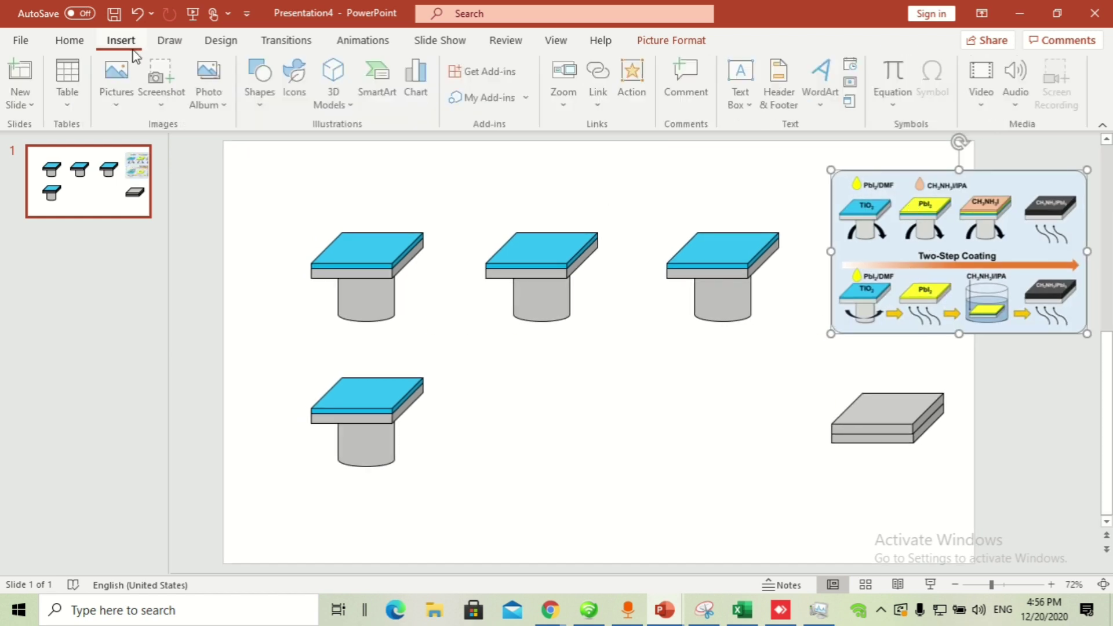
Draw a black curved-down arrow and fit it around the first cylinder.
{"action": "left_click", "coordinate": [264, 104]}
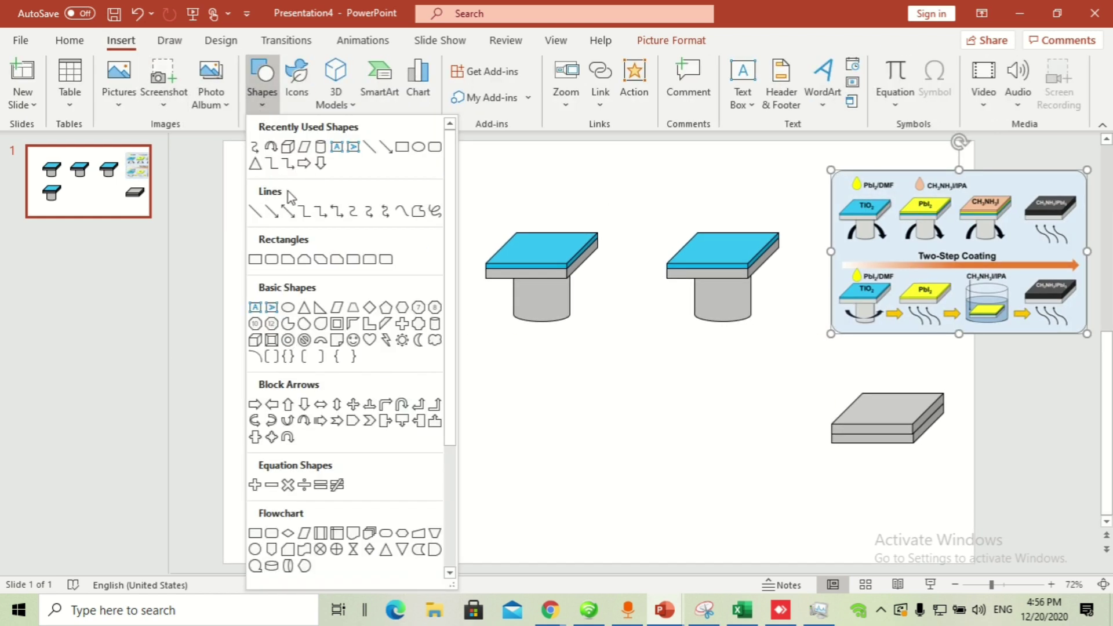
{"action": "left_click", "coordinate": [305, 423]}
{"action": "left_click_drag", "start_coordinate": [426, 302], "coordinate": [498, 346]}
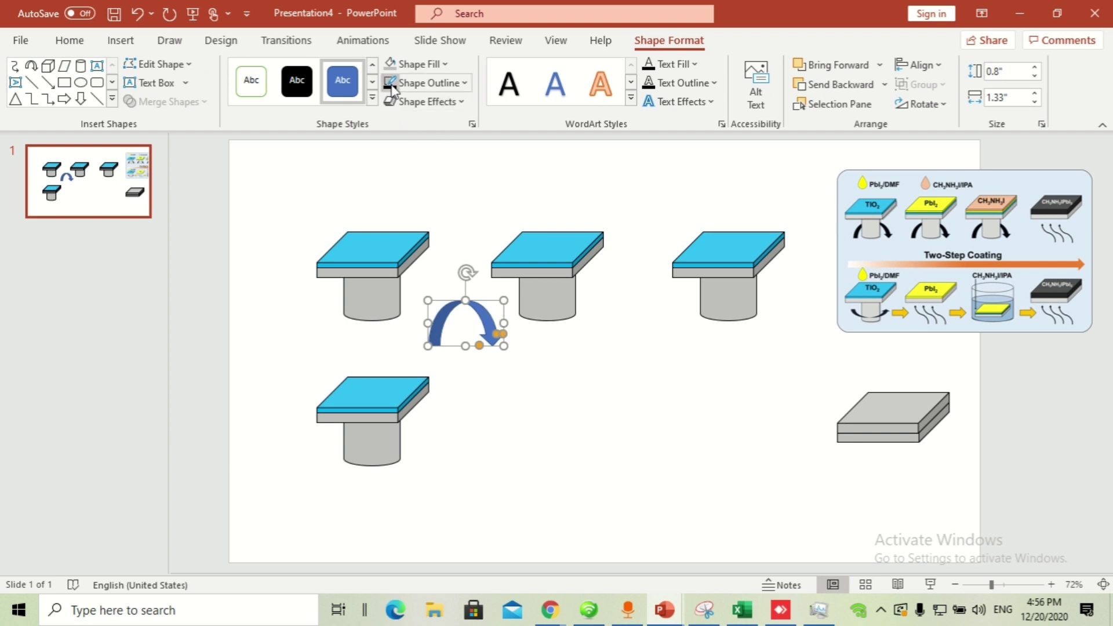
{"action": "left_click", "coordinate": [420, 67]}
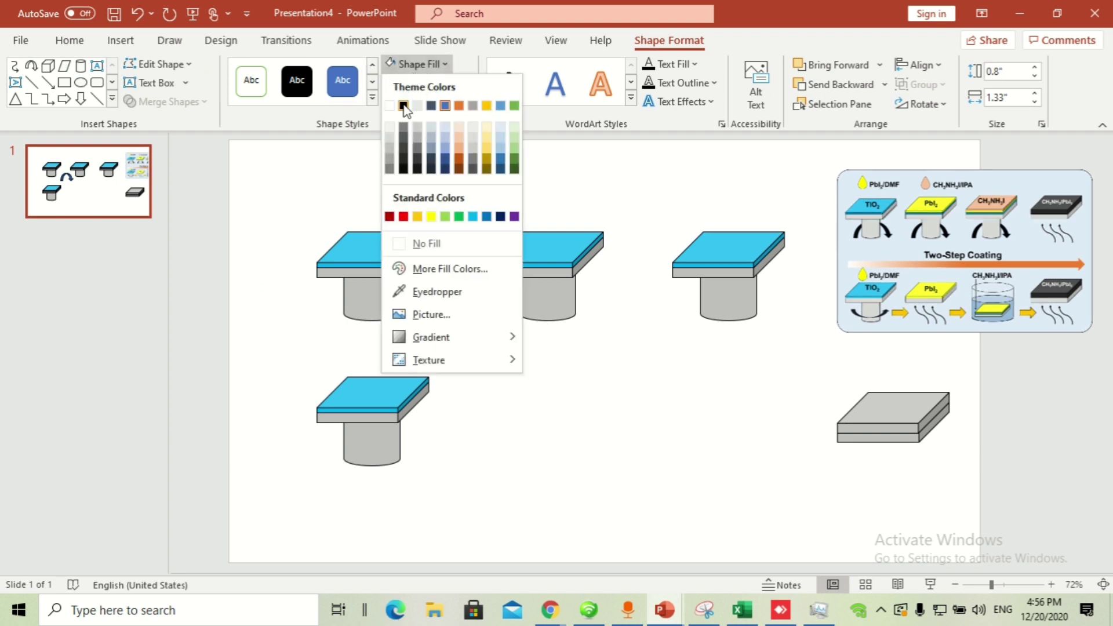
{"action": "left_click", "coordinate": [404, 106]}
{"action": "left_click_drag", "start_coordinate": [478, 313], "coordinate": [422, 311]}
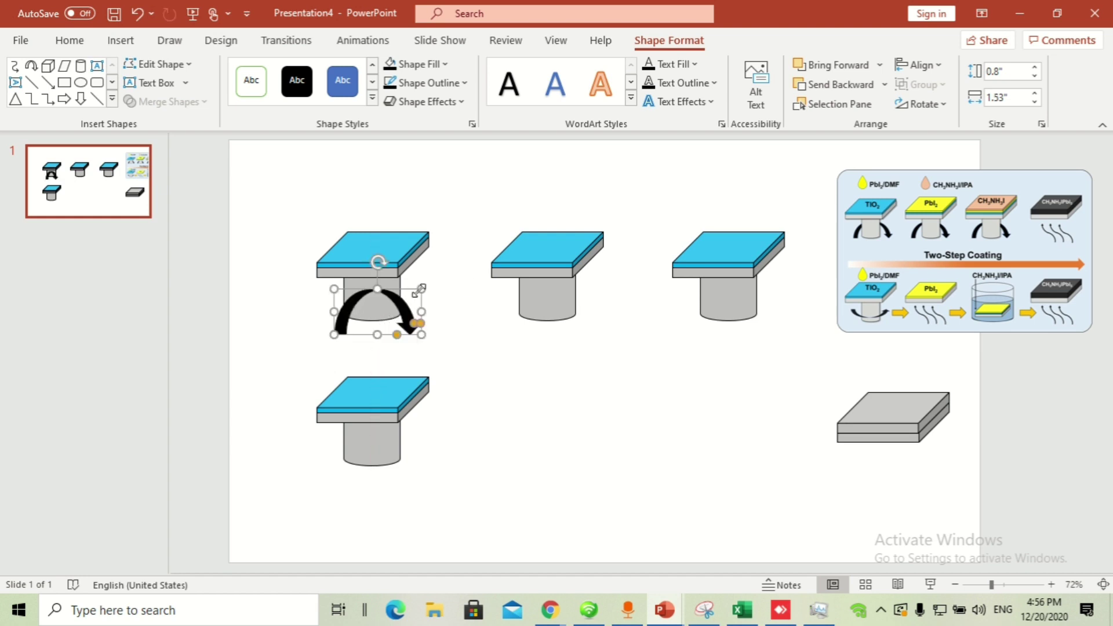
Give the arrow a dark grey fill, tilt and widen it, and send it behind the cylinder.
{"action": "left_click", "coordinate": [432, 63]}
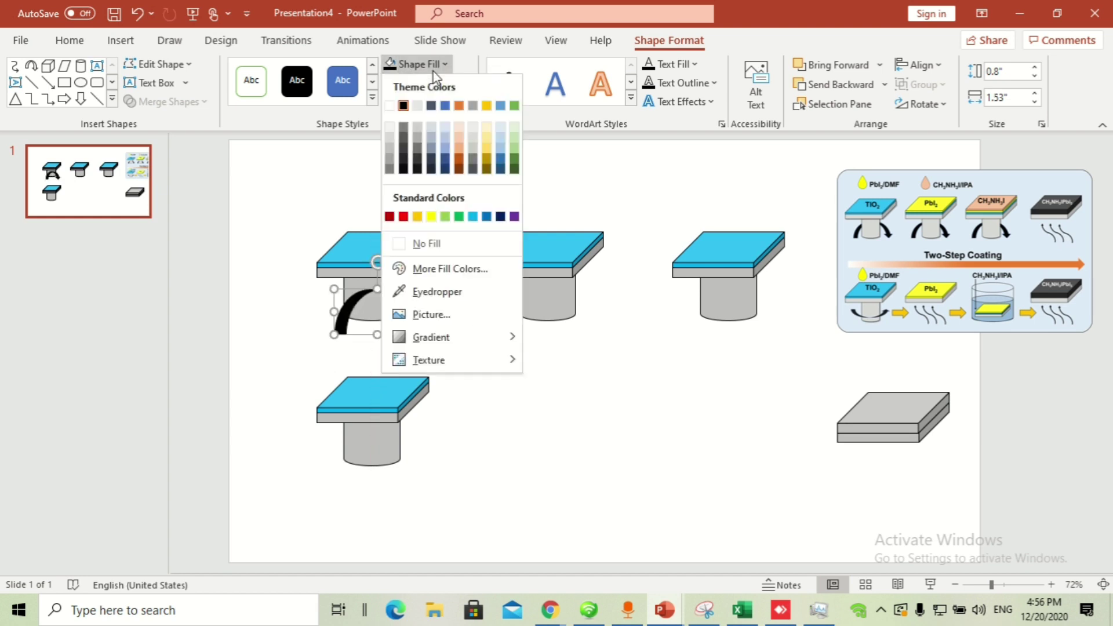
{"action": "left_click", "coordinate": [405, 150]}
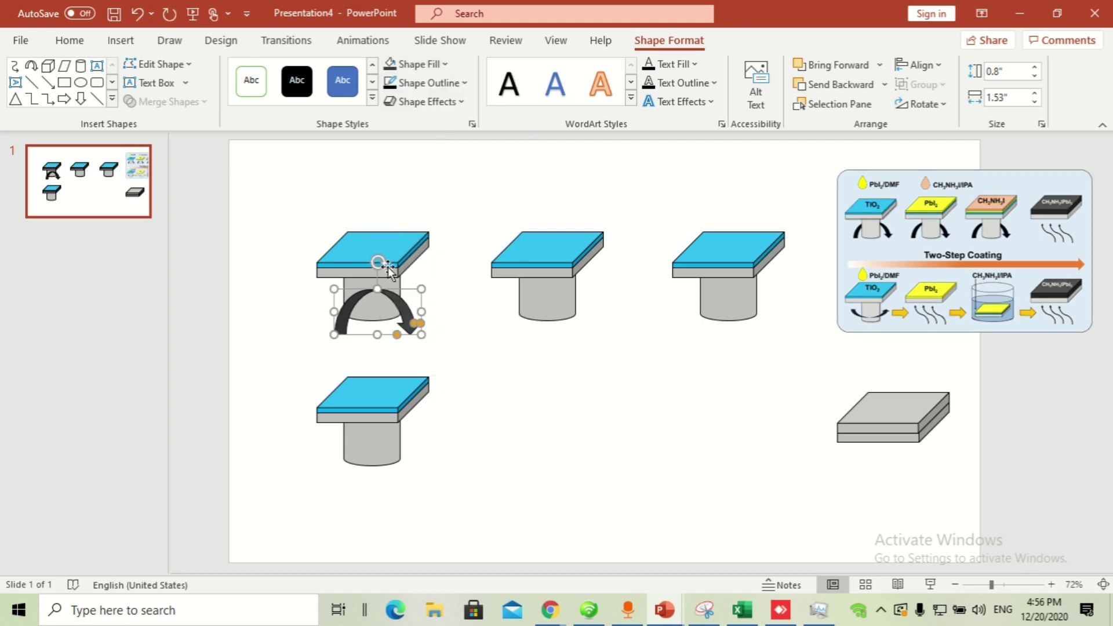
{"action": "left_click_drag", "start_coordinate": [380, 262], "coordinate": [385, 264]}
{"action": "mouse_move", "coordinate": [422, 317]}
{"action": "left_mouse_down"}
{"action": "mouse_move", "coordinate": [435, 318]}
{"action": "mouse_move", "coordinate": [407, 306]}
{"action": "left_mouse_up"}
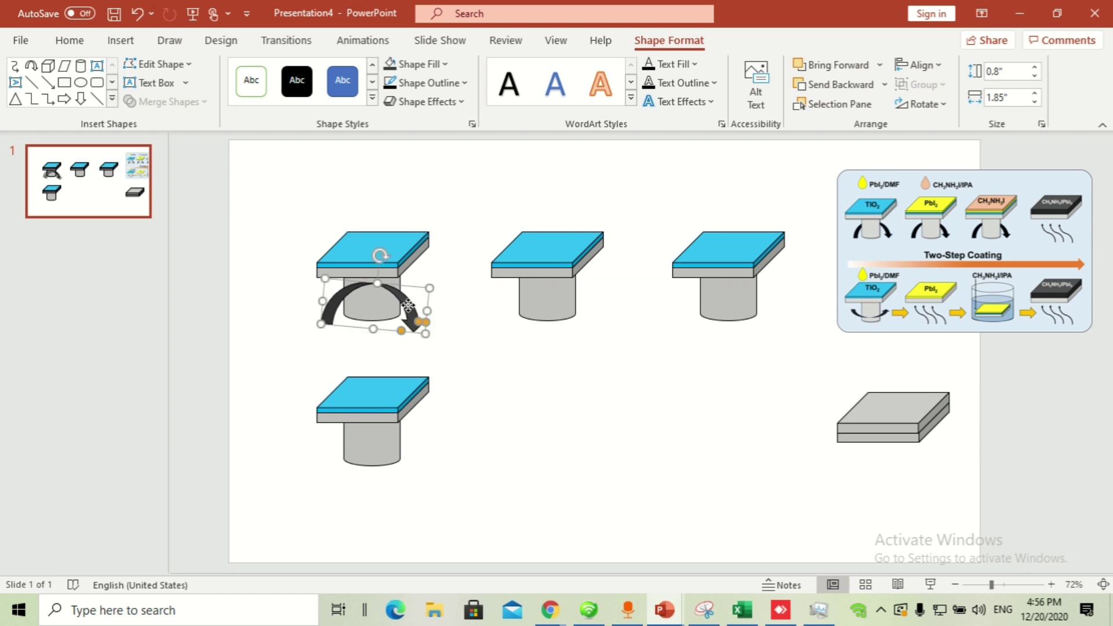
{"action": "right_click", "coordinate": [408, 307]}
{"action": "left_click", "coordinate": [474, 358]}
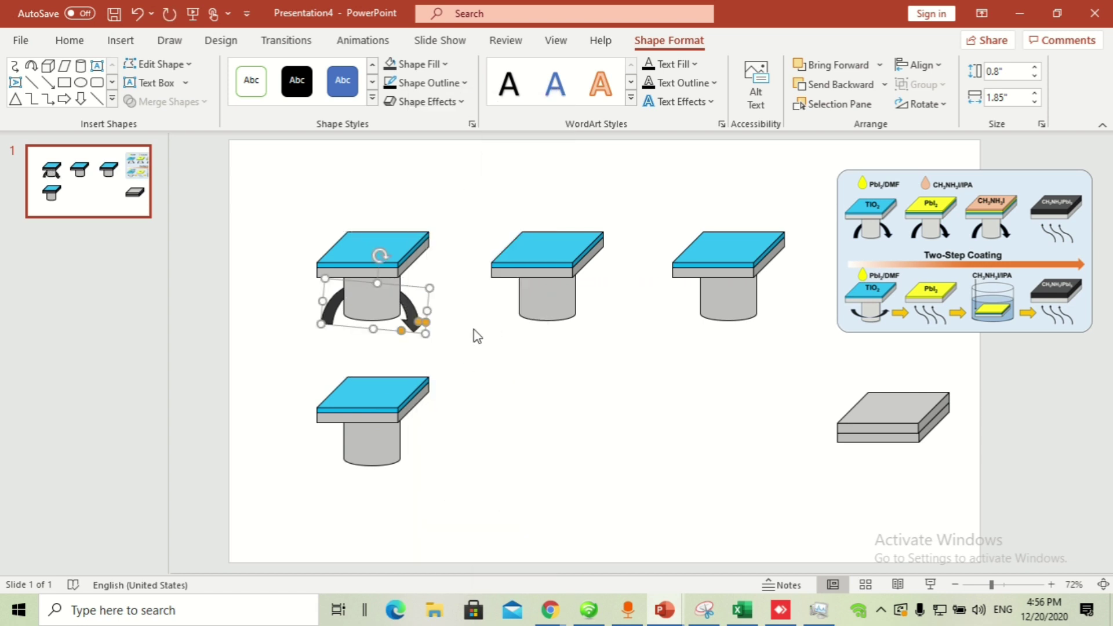
{"action": "left_click", "coordinate": [472, 333]}
{"action": "left_click", "coordinate": [413, 310]}
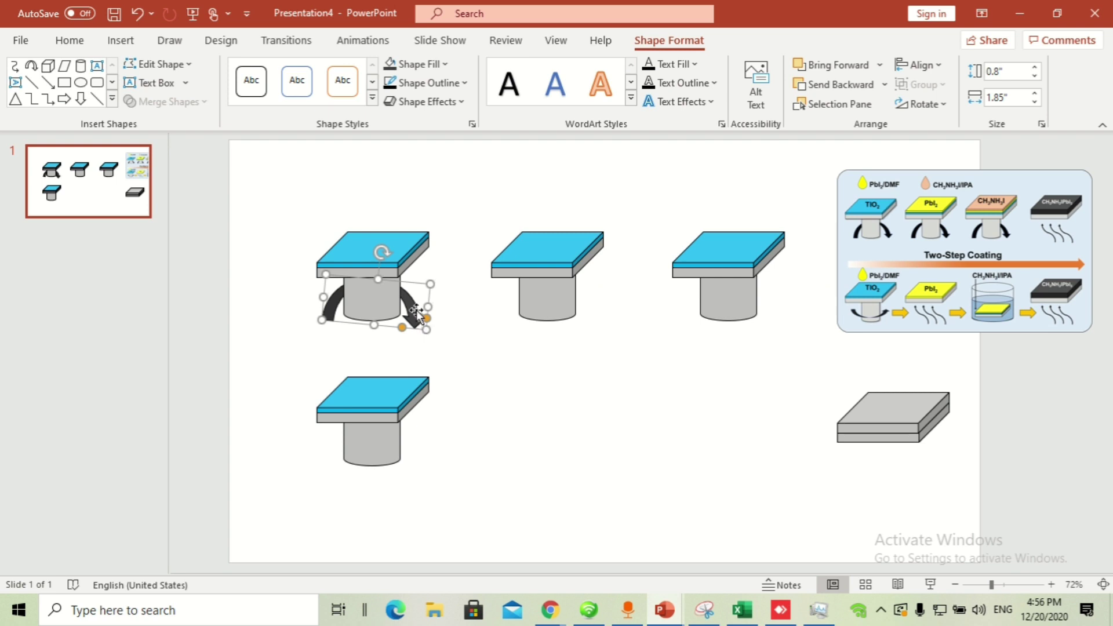
{"action": "left_click_drag", "start_coordinate": [382, 252], "coordinate": [380, 251]}
Stretch the first cylinder downward to make it taller.
{"action": "left_click", "coordinate": [377, 325]}
{"action": "left_click_drag", "start_coordinate": [371, 321], "coordinate": [371, 334]}
{"action": "left_click", "coordinate": [458, 345]}
{"action": "left_click", "coordinate": [545, 313]}
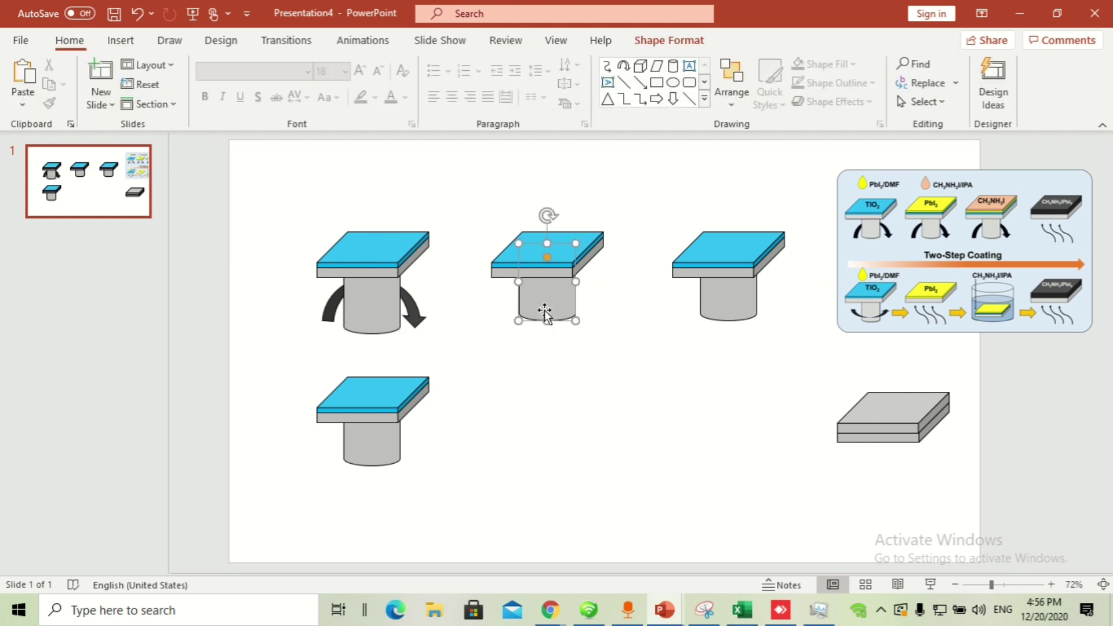
Stretch the second and third cylinders down to match the first cylinder's height.
{"action": "left_click_drag", "start_coordinate": [546, 321], "coordinate": [547, 329]}
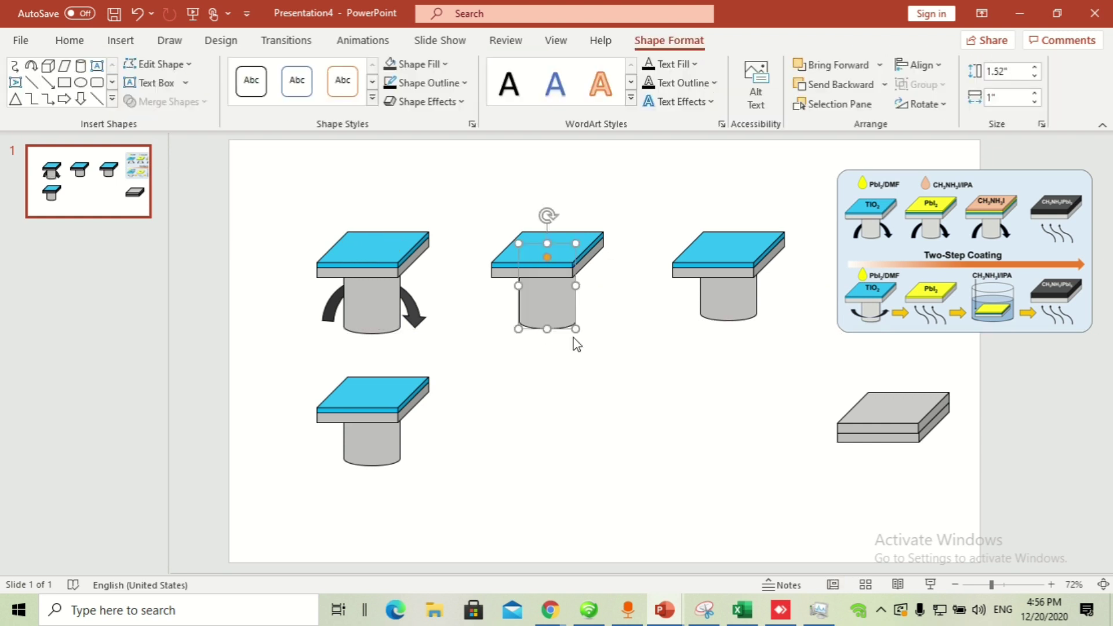
{"action": "left_click", "coordinate": [741, 318]}
{"action": "left_click_drag", "start_coordinate": [732, 322], "coordinate": [732, 329]}
Copy the curved arrow onto the other cylinders and send both copies behind them.
{"action": "left_click", "coordinate": [604, 372]}
{"action": "left_click", "coordinate": [416, 309]}
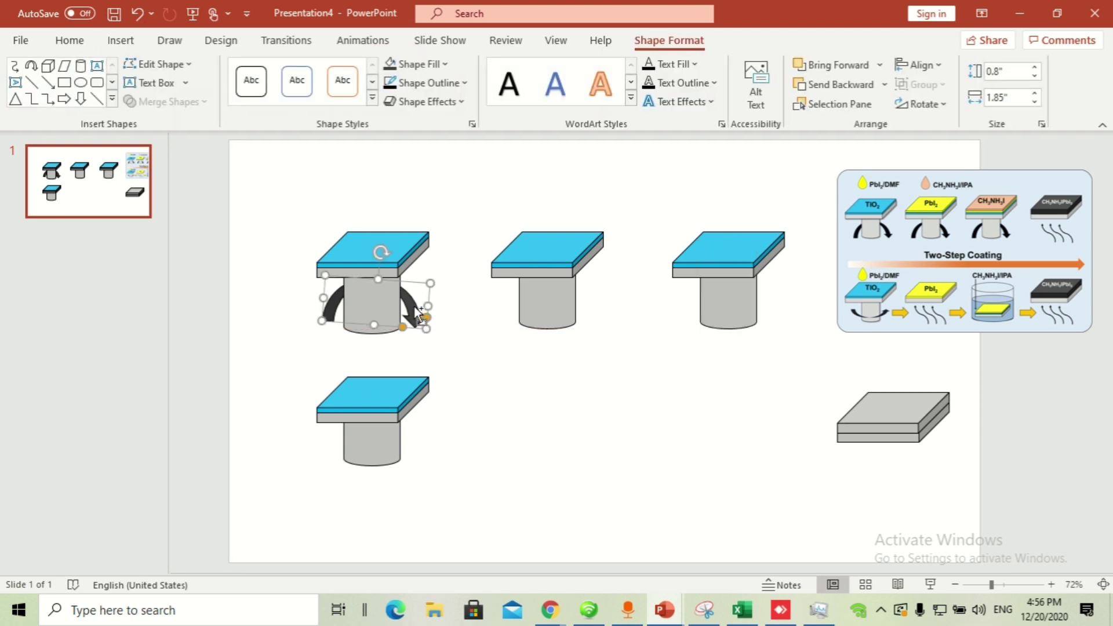
{"action": "left_click_drag", "start_coordinate": [416, 313], "coordinate": [767, 311]}
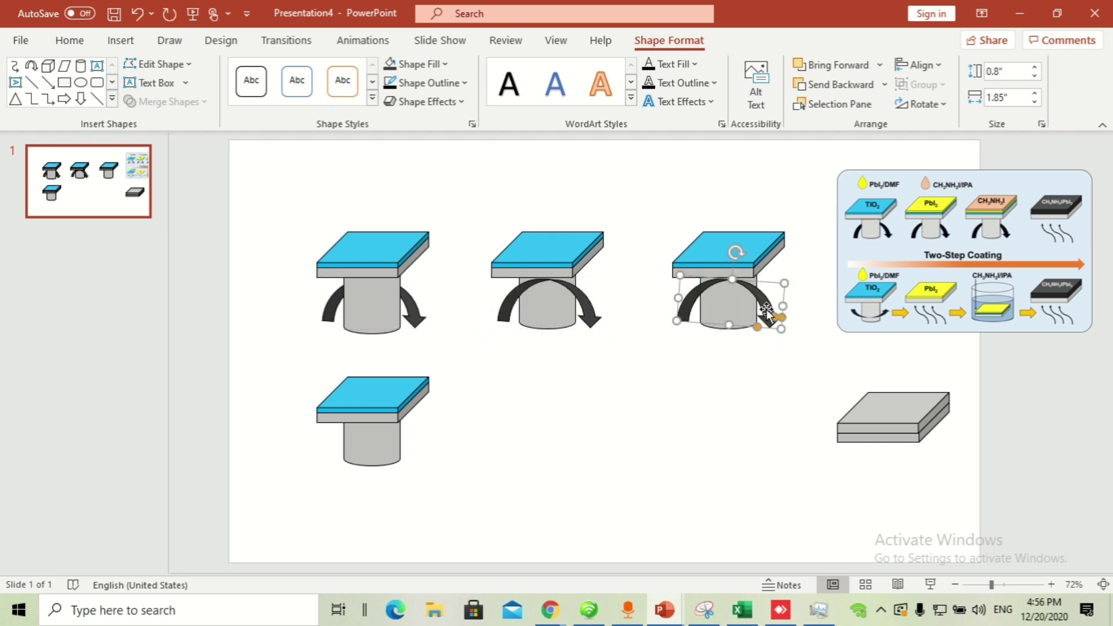
{"action": "left_click", "coordinate": [586, 312], "text": "shift"}
{"action": "right_click", "coordinate": [586, 311]}
{"action": "left_click", "coordinate": [640, 419]}
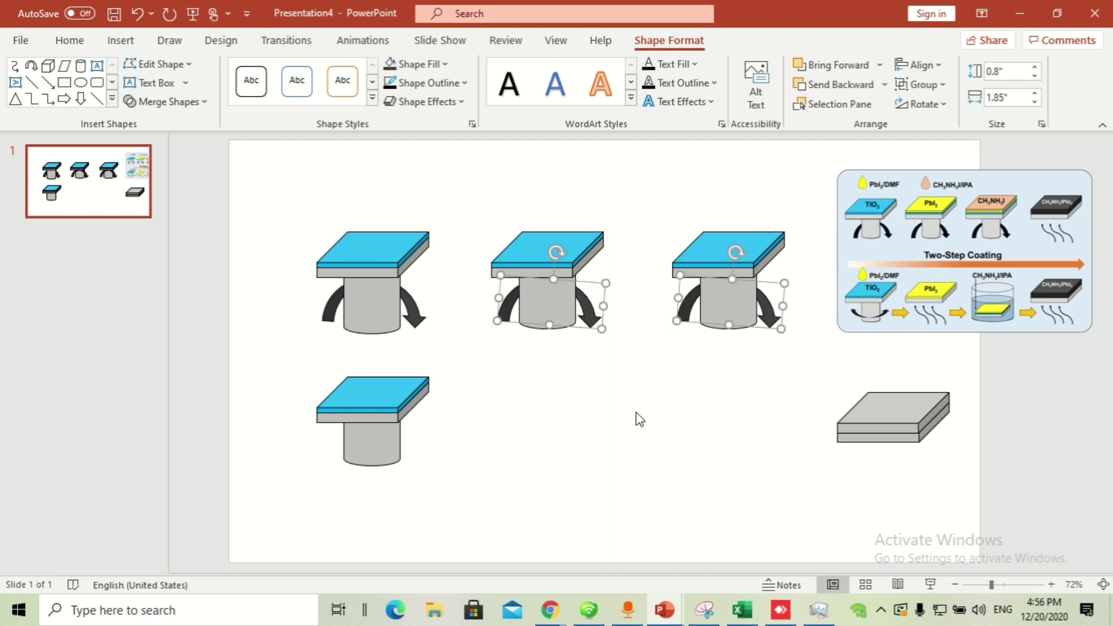
{"action": "left_click", "coordinate": [635, 413]}
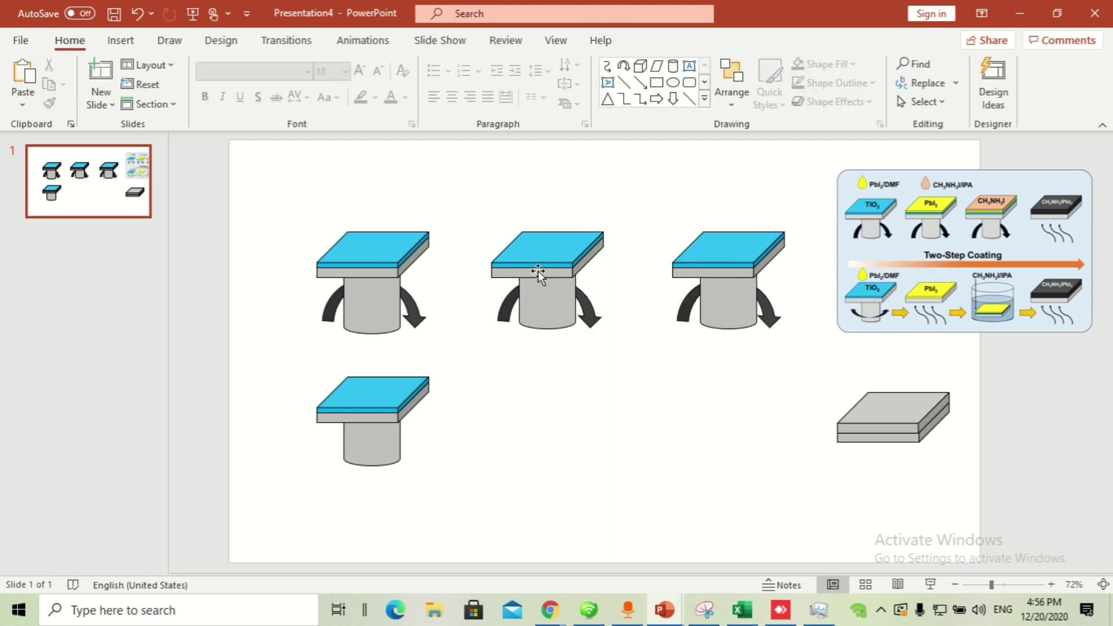
Move the reference diagram left and enlarge it over the slide.
{"action": "left_click", "coordinate": [932, 210]}
{"action": "left_click_drag", "start_coordinate": [933, 210], "coordinate": [892, 220]}
{"action": "left_click_drag", "start_coordinate": [795, 343], "coordinate": [531, 512]}
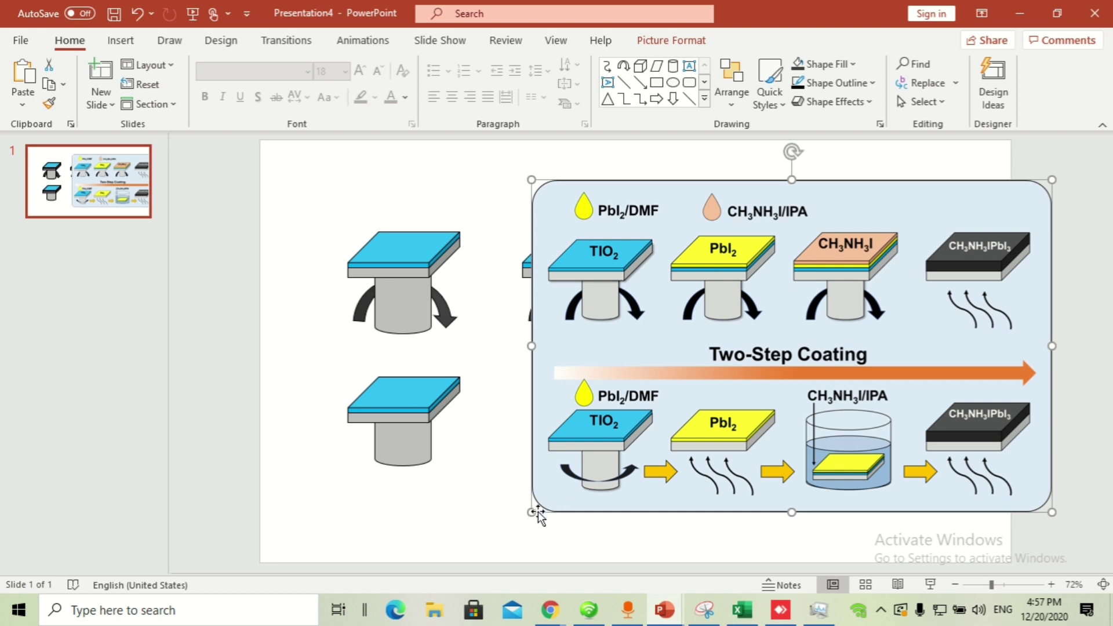
Shrink the reference back, then add a yellow layer atop the middle substrate's blue slab.
{"action": "left_click_drag", "start_coordinate": [532, 513], "coordinate": [879, 323]}
{"action": "left_click", "coordinate": [589, 246]}
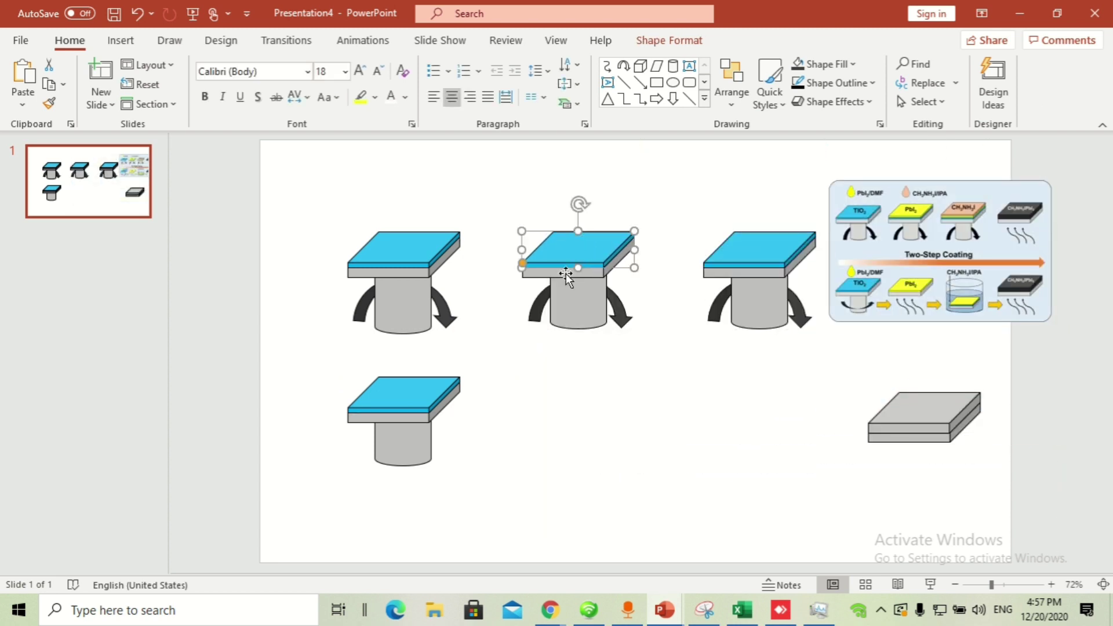
{"action": "left_click", "coordinate": [422, 262]}
{"action": "left_click", "coordinate": [562, 250]}
{"action": "left_click_drag", "start_coordinate": [566, 252], "coordinate": [566, 246]}
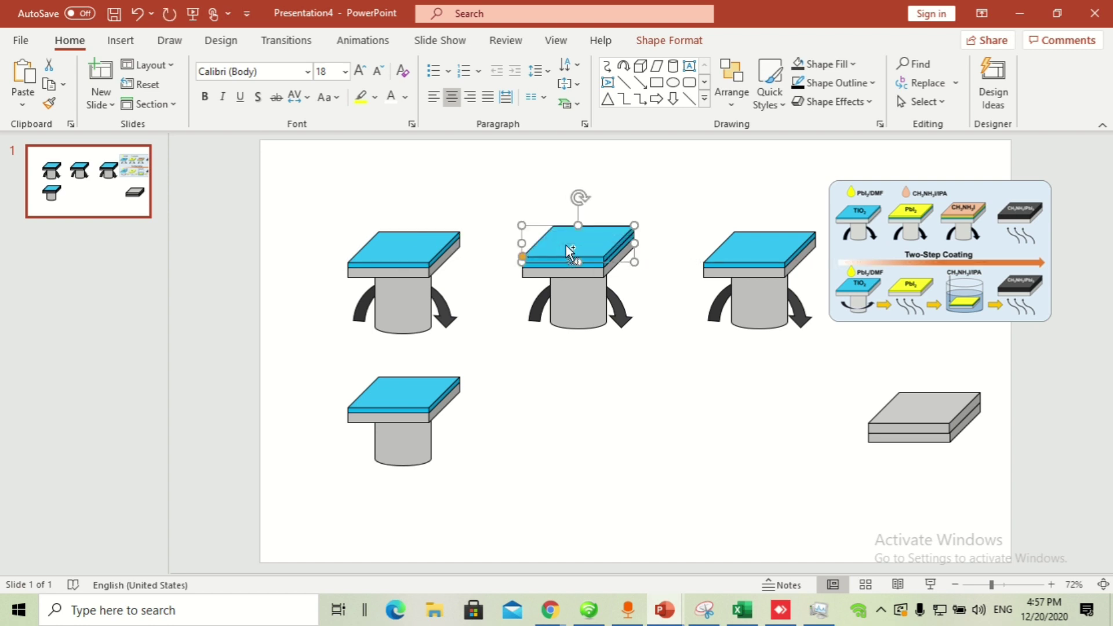
{"action": "left_click", "coordinate": [670, 40]}
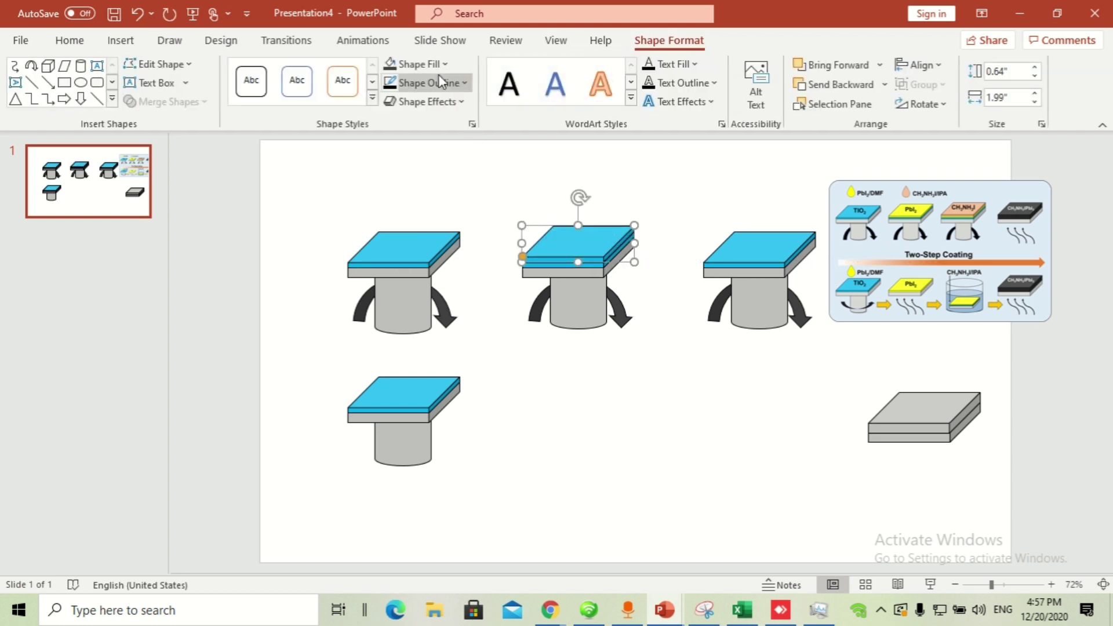
{"action": "left_click", "coordinate": [429, 65]}
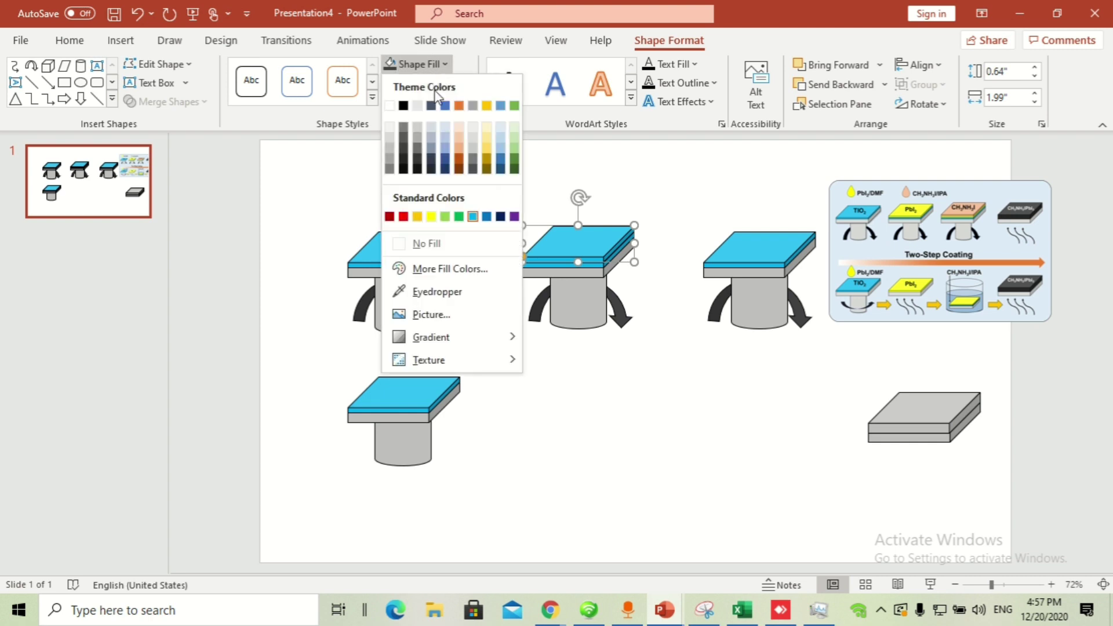
{"action": "left_click", "coordinate": [431, 217]}
Stack yellow and light orange layers on the third substrate's blue slab.
{"action": "mouse_move", "coordinate": [763, 252]}
{"action": "left_mouse_down"}
{"action": "mouse_move", "coordinate": [762, 243]}
{"action": "mouse_move", "coordinate": [769, 260]}
{"action": "left_mouse_up"}
{"action": "scroll", "coordinate": [809, 260], "scroll_direction": "up", "scroll_amount": 5}
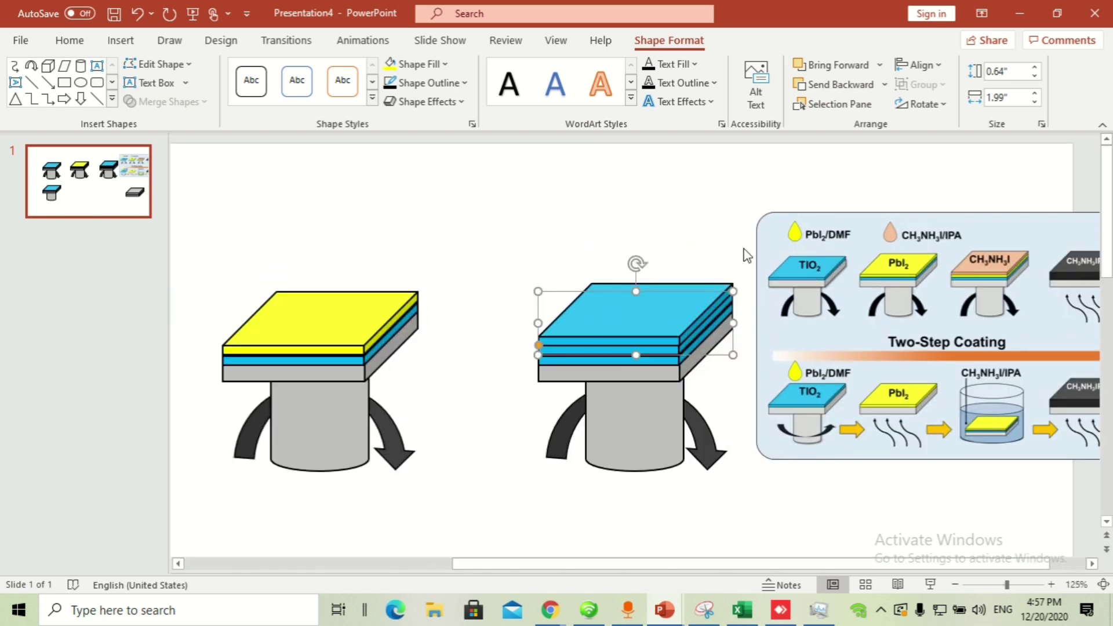
{"action": "left_click", "coordinate": [400, 63]}
{"action": "left_click", "coordinate": [637, 305]}
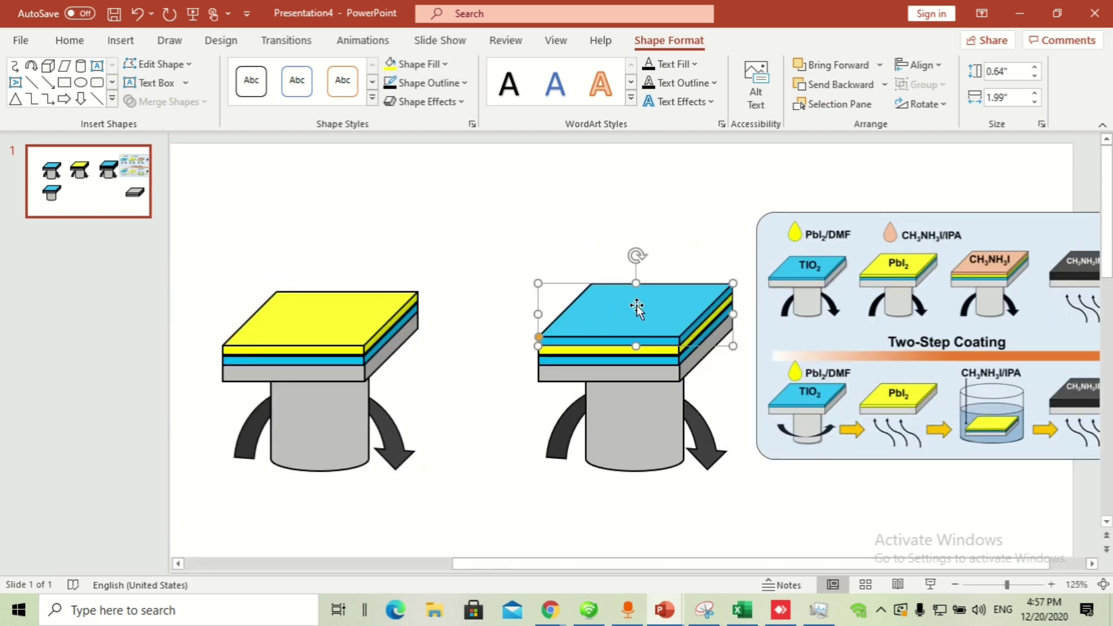
{"action": "left_click", "coordinate": [415, 63]}
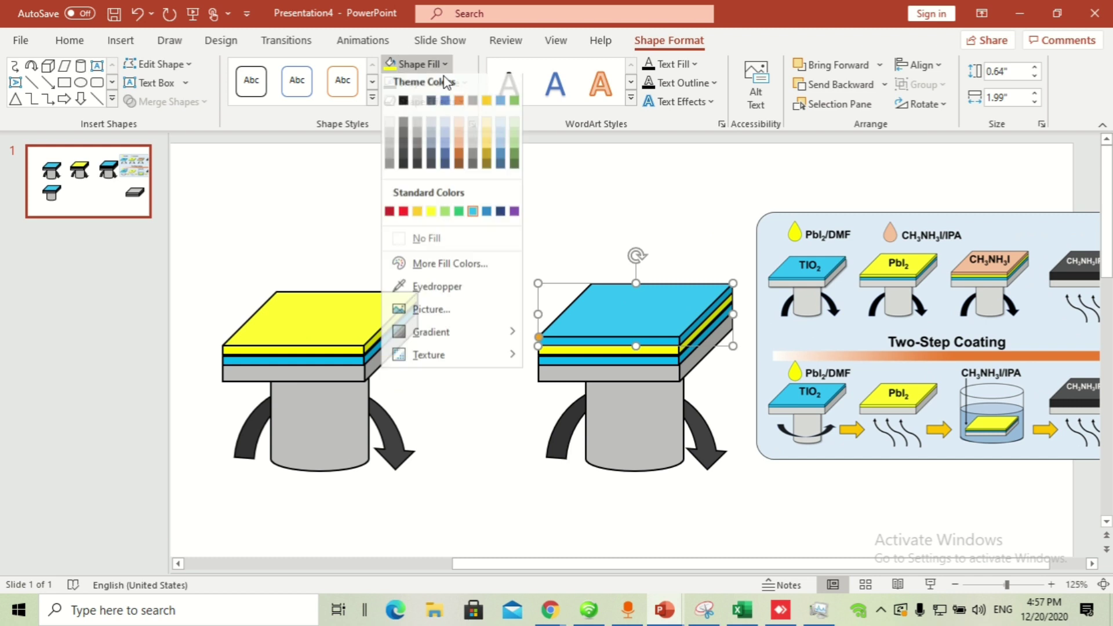
{"action": "left_click", "coordinate": [459, 145]}
{"action": "left_click", "coordinate": [617, 353], "text": "shift"}
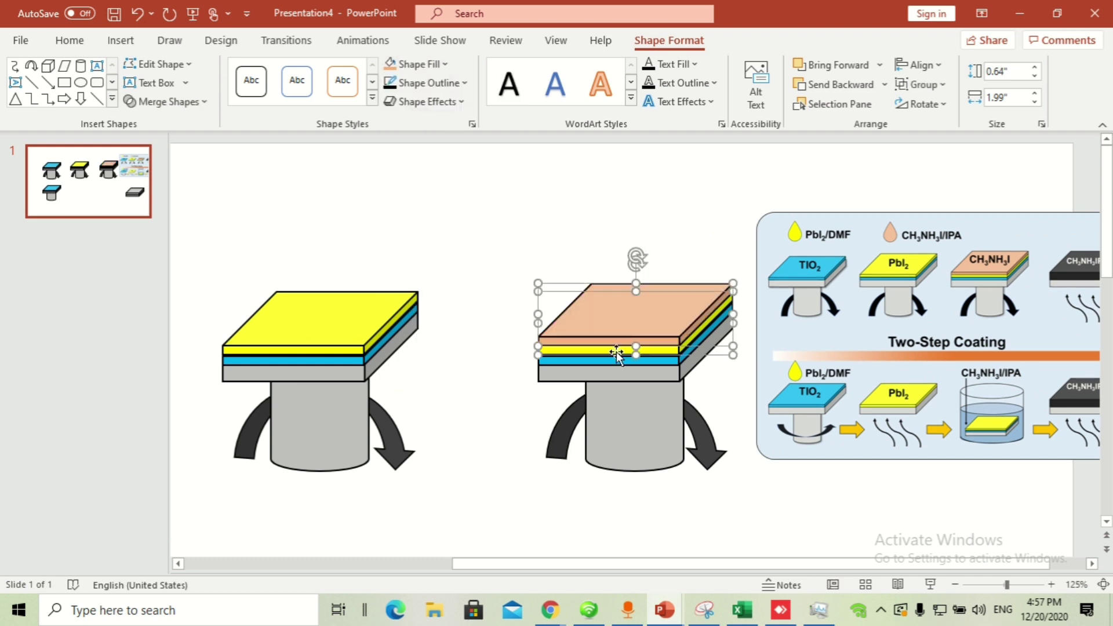
{"action": "left_click_drag", "start_coordinate": [634, 333], "coordinate": [635, 329]}
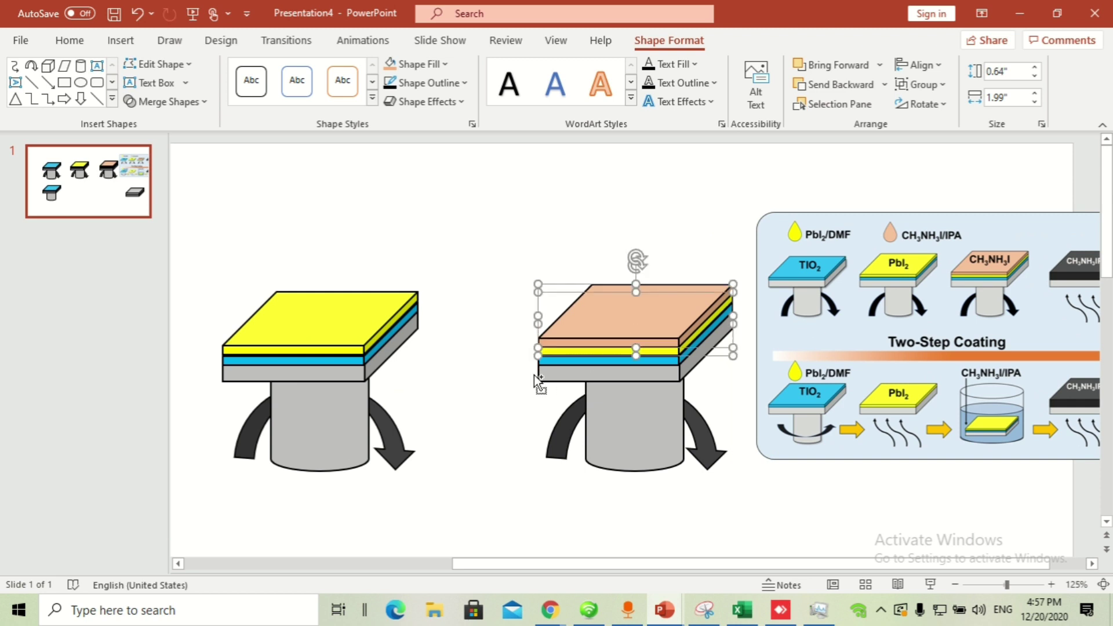
Nudge the middle substrate's yellow layer into alignment.
{"action": "left_click", "coordinate": [332, 348]}
{"action": "left_click_drag", "start_coordinate": [321, 330], "coordinate": [325, 325]}
{"action": "scroll", "coordinate": [534, 410], "scroll_direction": "down", "scroll_amount": 5}
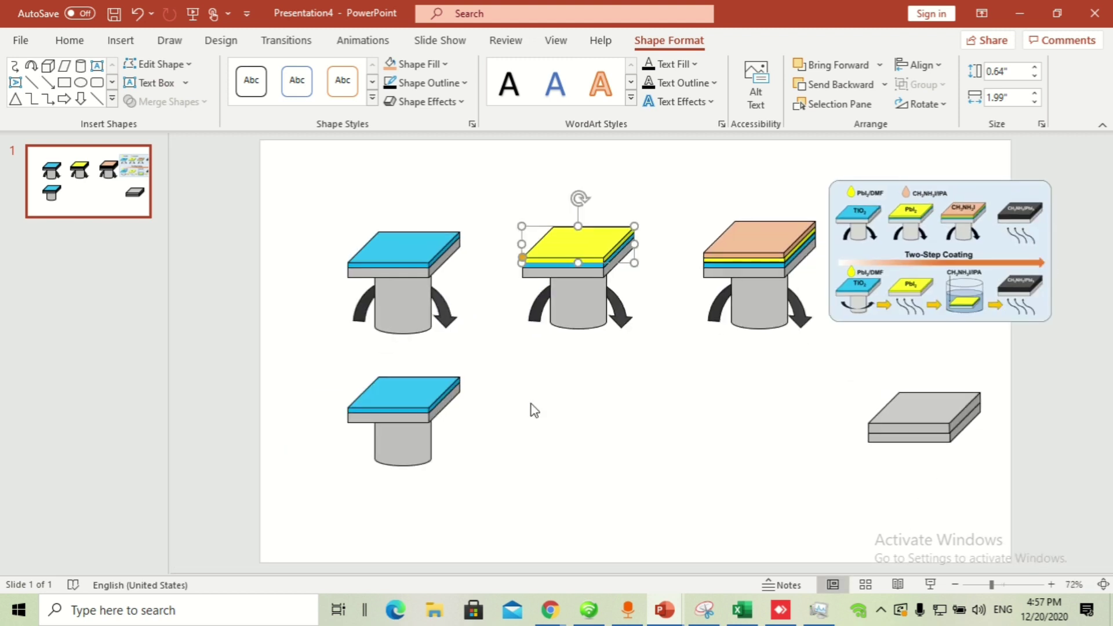
{"action": "left_click", "coordinate": [534, 410]}
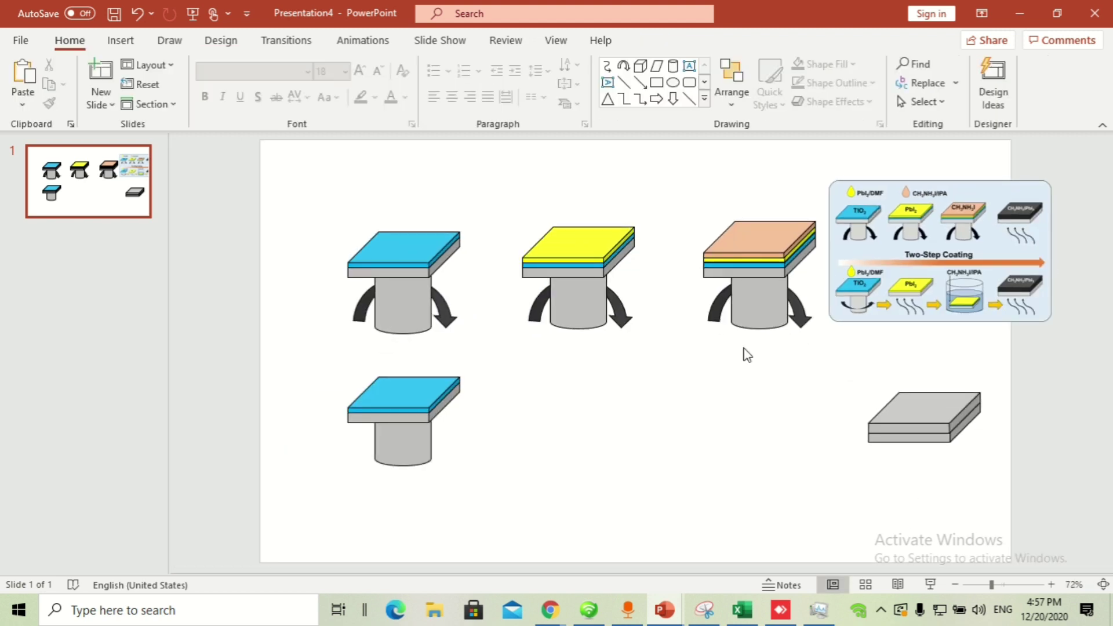
Copy the yellow-over-blue layered slab down into the bottom row.
{"action": "left_click_drag", "start_coordinate": [660, 283], "coordinate": [499, 203]}
{"action": "left_click_drag", "start_coordinate": [587, 241], "coordinate": [594, 394]}
{"action": "left_click", "coordinate": [813, 288]}
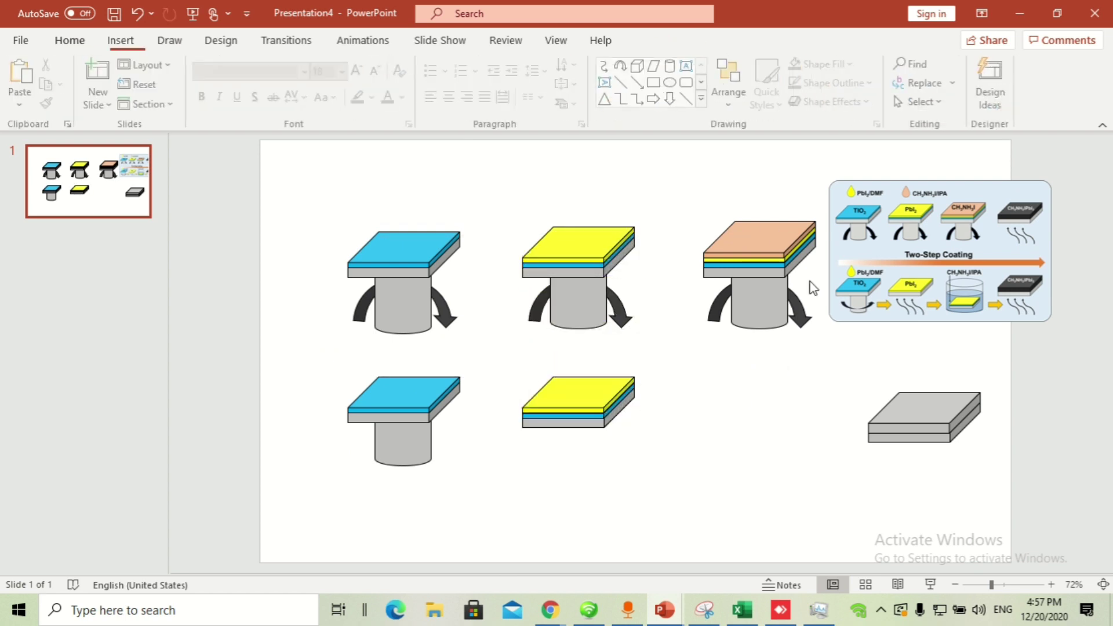
{"action": "left_click_drag", "start_coordinate": [666, 445], "coordinate": [485, 355]}
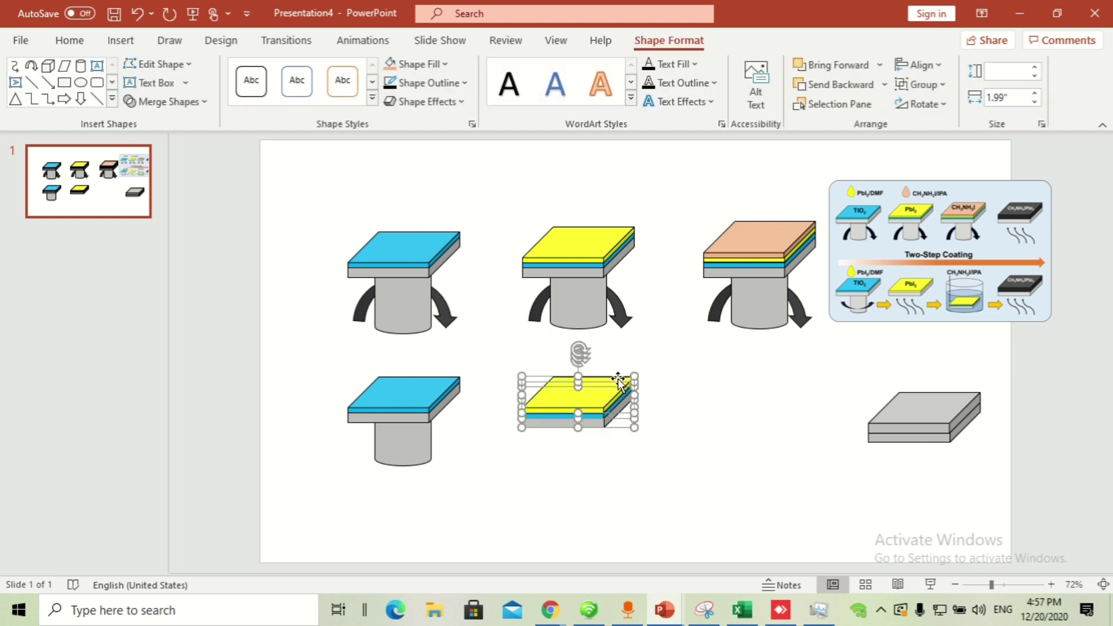
{"action": "left_click_drag", "start_coordinate": [594, 403], "coordinate": [757, 427]}
{"action": "key", "text": "ctrl+g"}
{"action": "key", "text": "Delete"}
Cut the slab copy, paste it as a picture, and place it beside the grey slab.
{"action": "left_click_drag", "start_coordinate": [818, 461], "coordinate": [687, 365]}
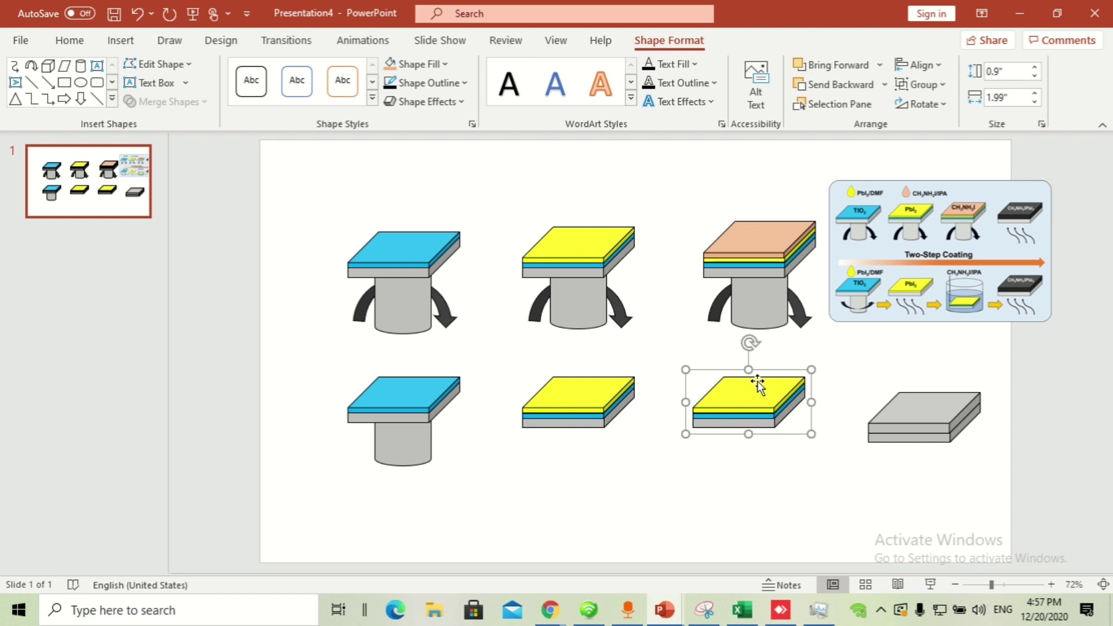
{"action": "key", "text": "ctrl+x"}
{"action": "right_click", "coordinate": [723, 390]}
{"action": "left_click", "coordinate": [785, 423]}
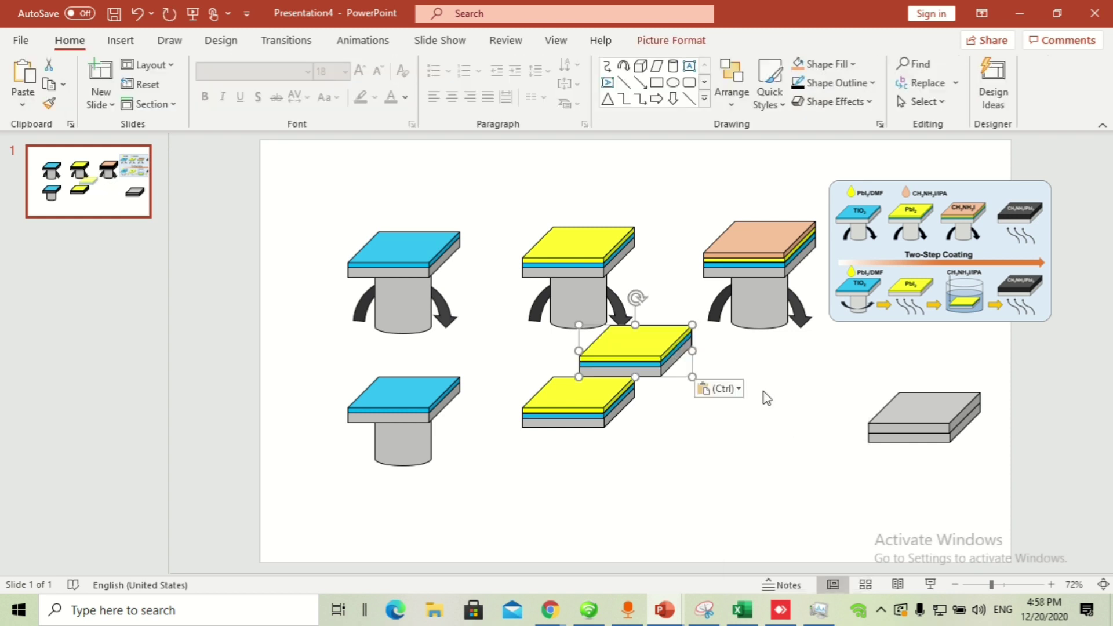
{"action": "left_click_drag", "start_coordinate": [642, 352], "coordinate": [754, 407]}
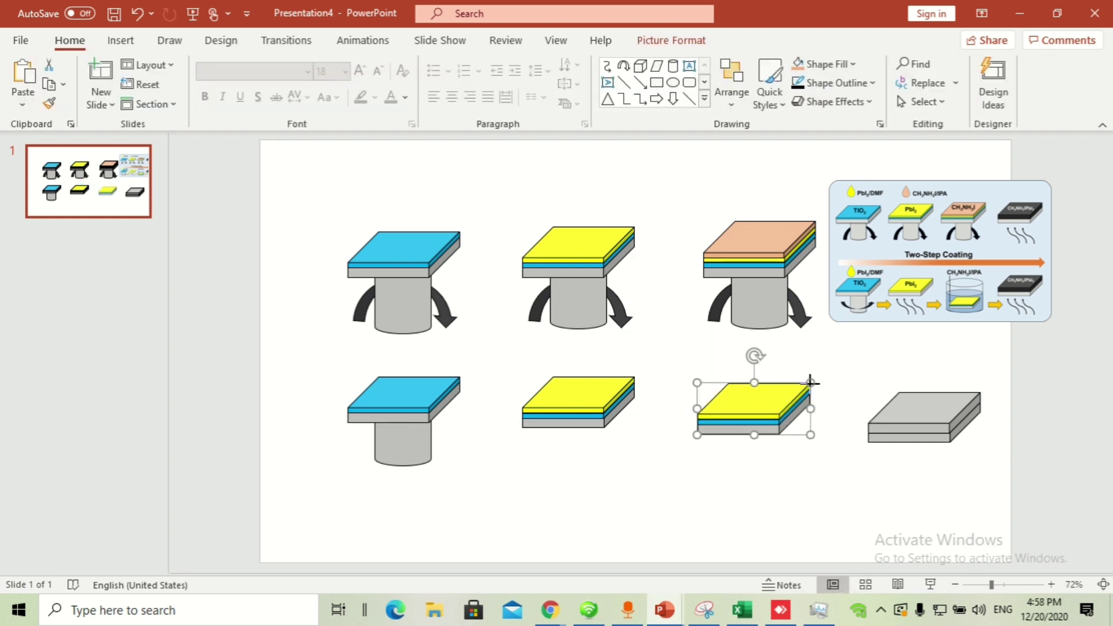